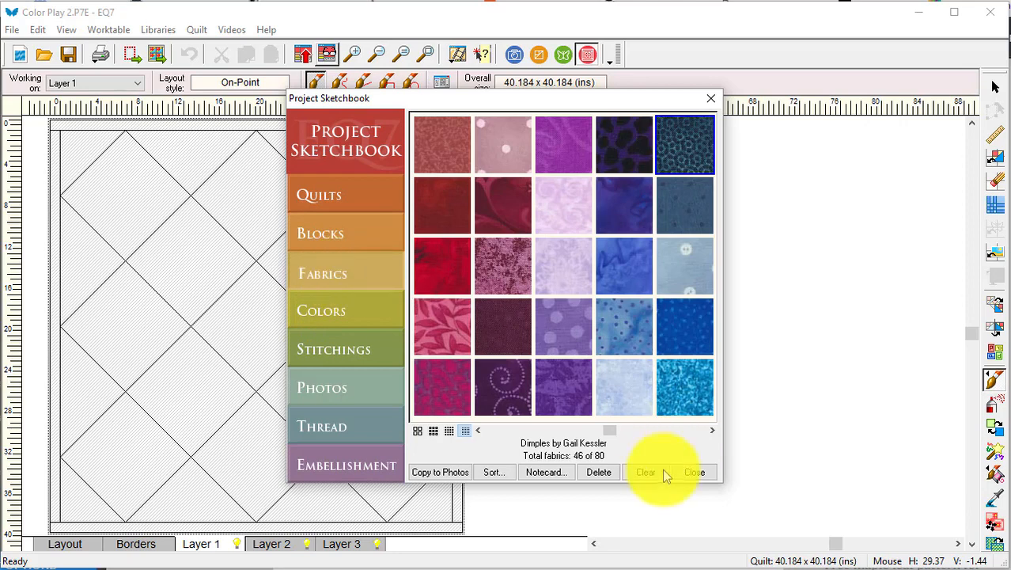
Clear only the unused fabrics from the Project Sketchbook, check its colors, and close it
click(647, 472)
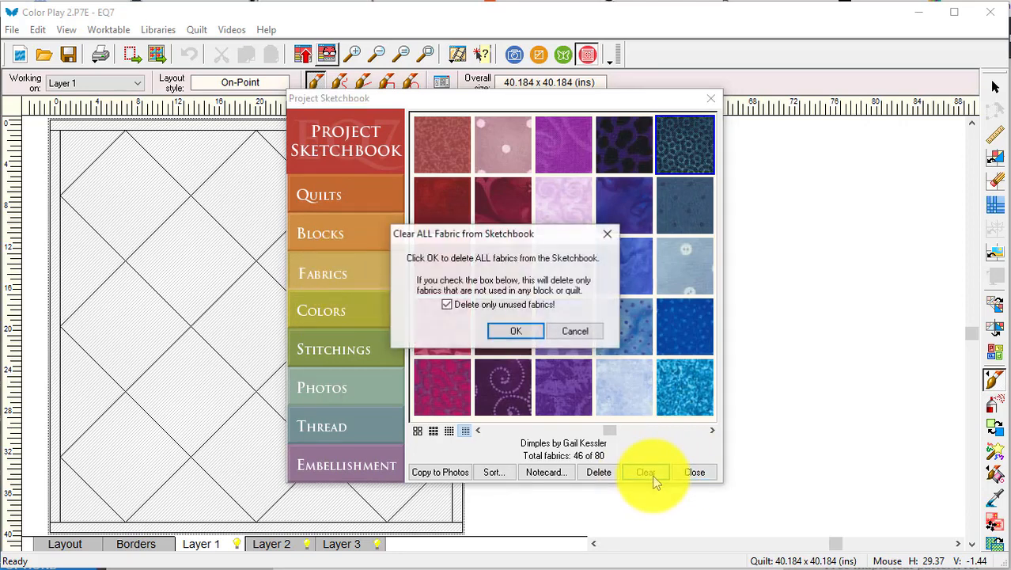
click(515, 331)
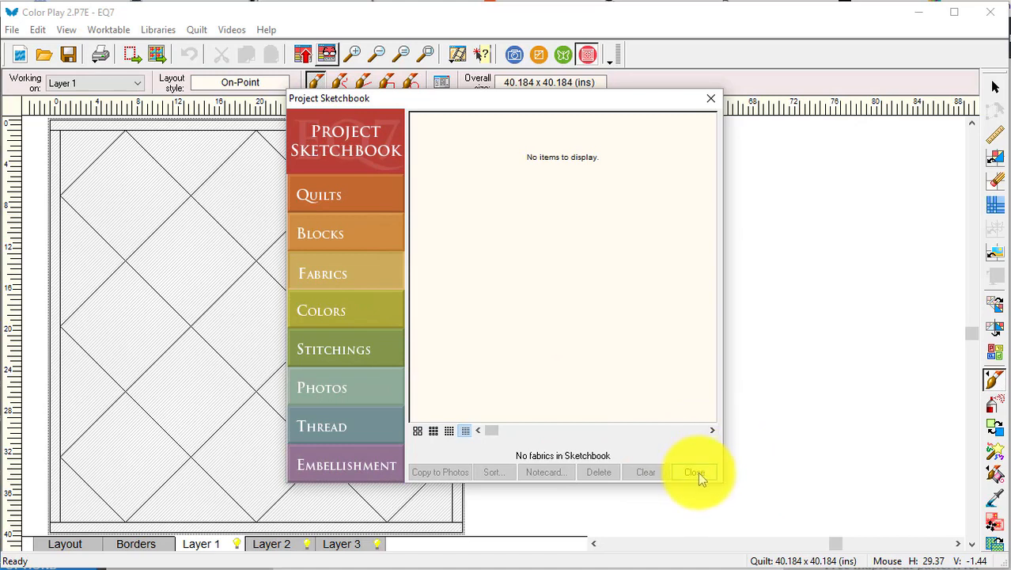
click(327, 316)
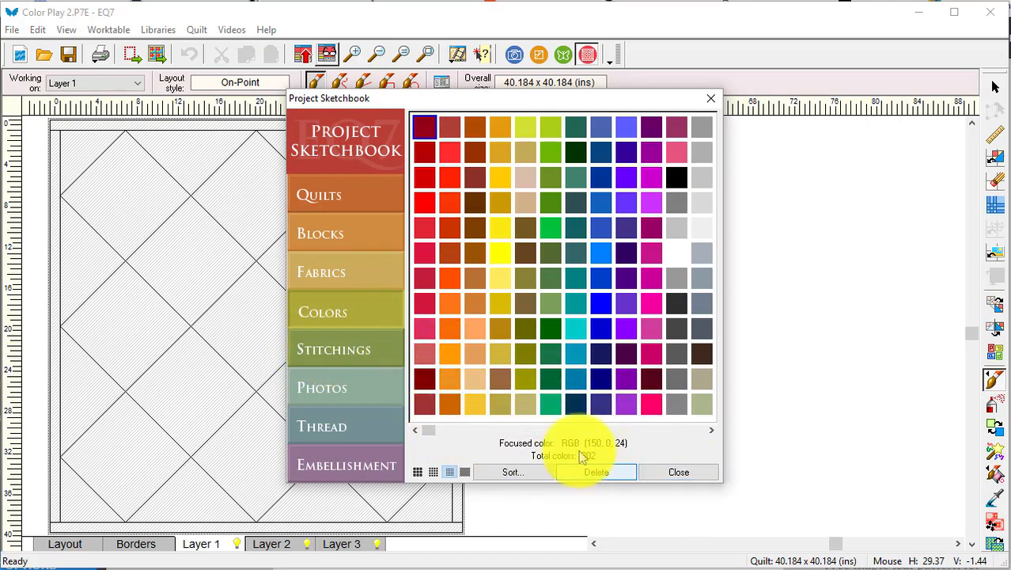
click(679, 472)
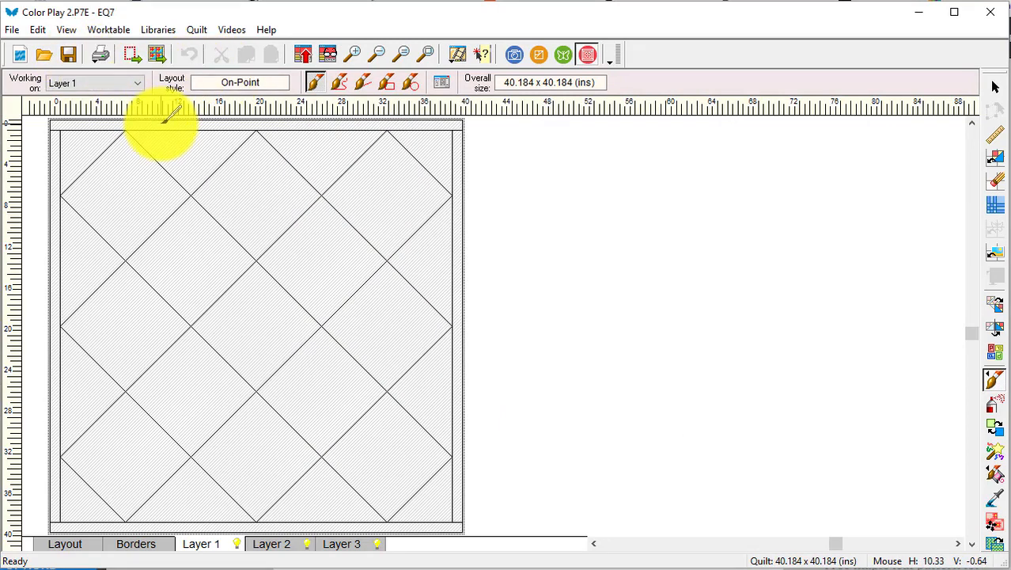
Search the block library notecards for "cross" and add the Cross with a Cross block to the sketchbook
click(159, 31)
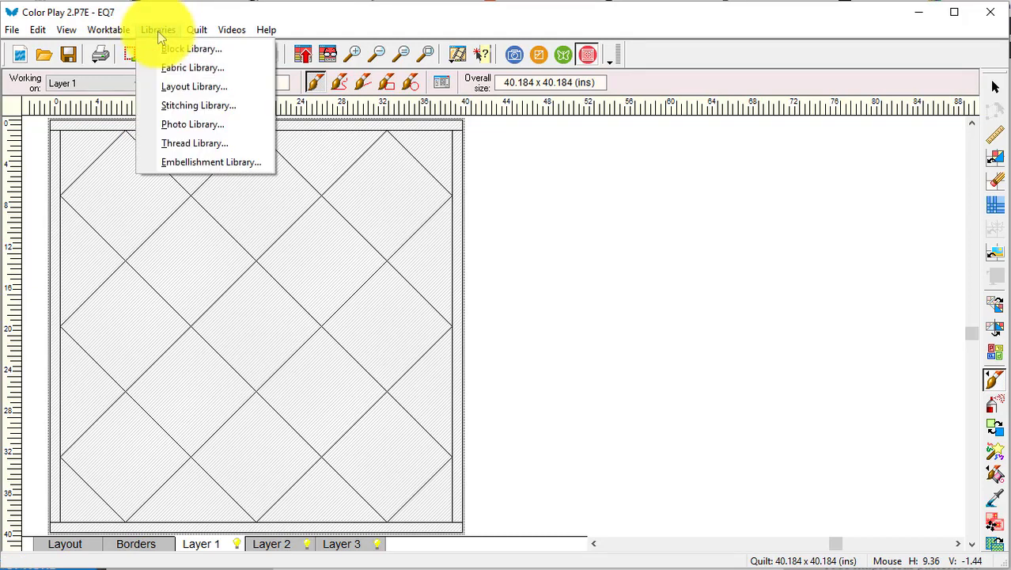
click(181, 51)
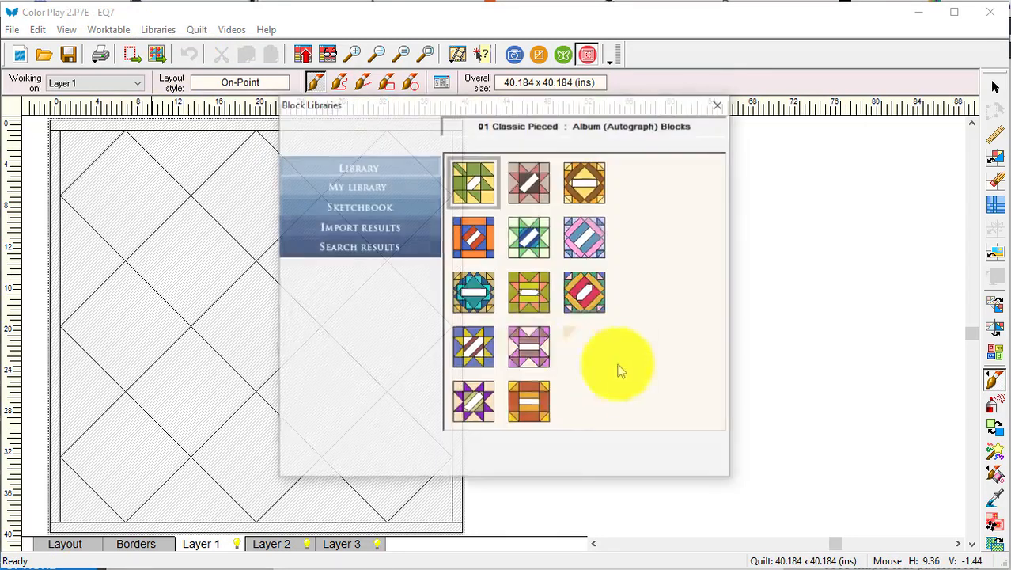
click(366, 206)
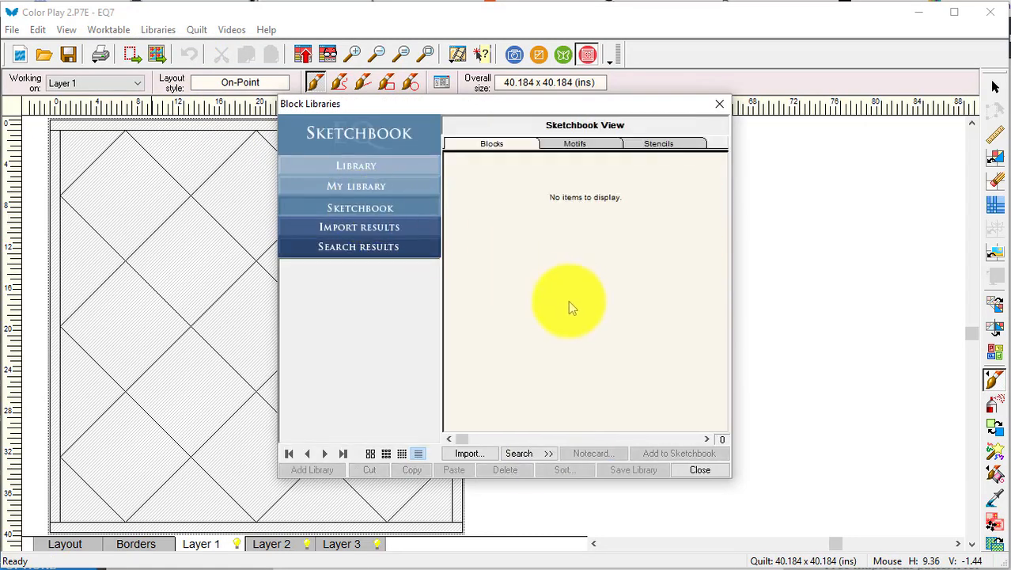
click(551, 460)
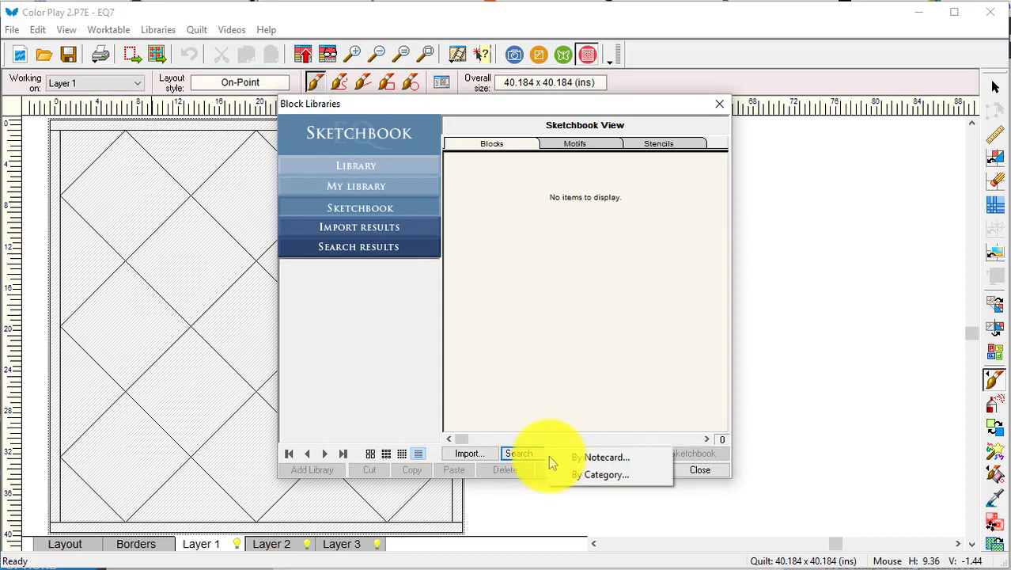
click(604, 457)
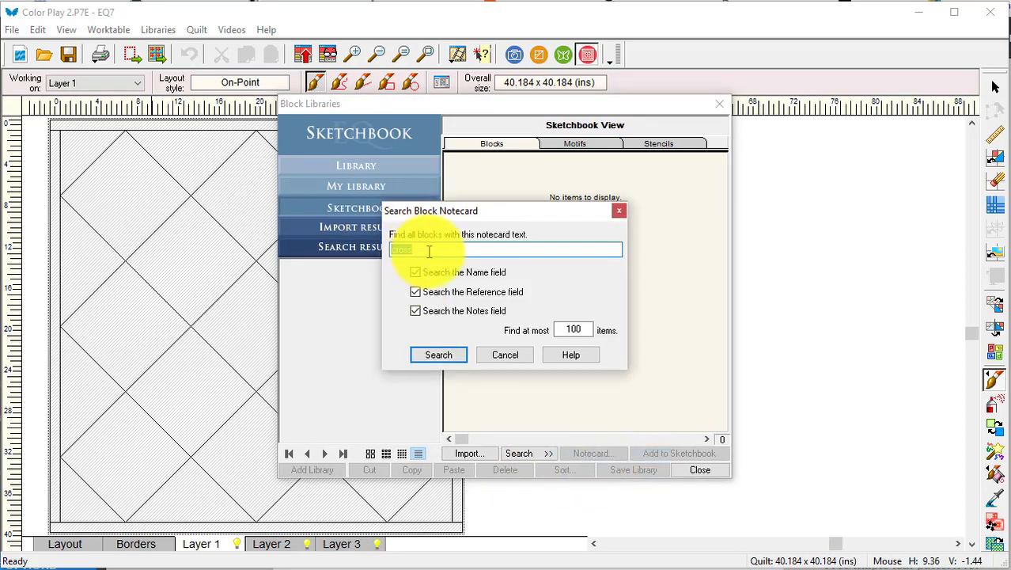
click(440, 355)
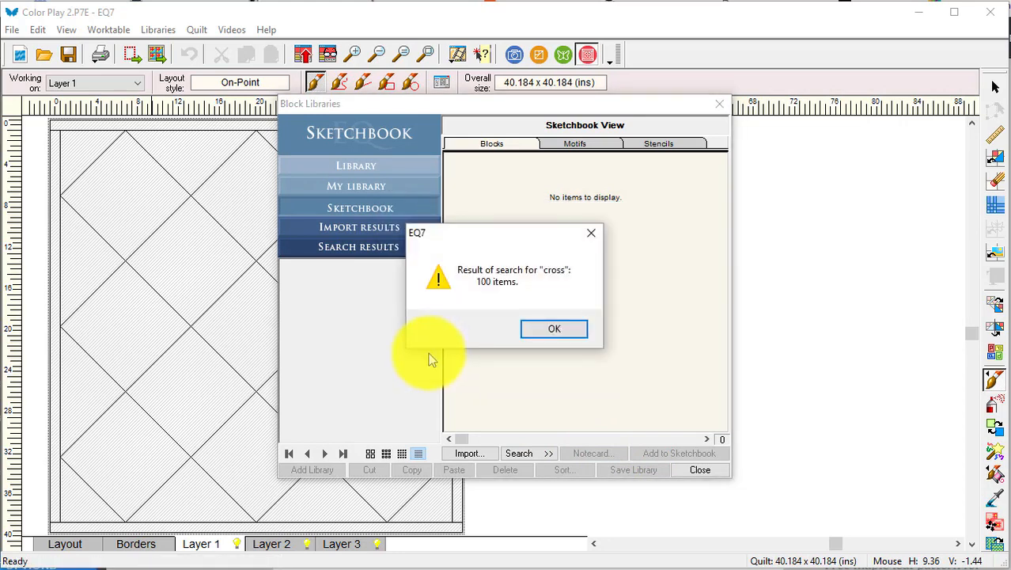
click(557, 340)
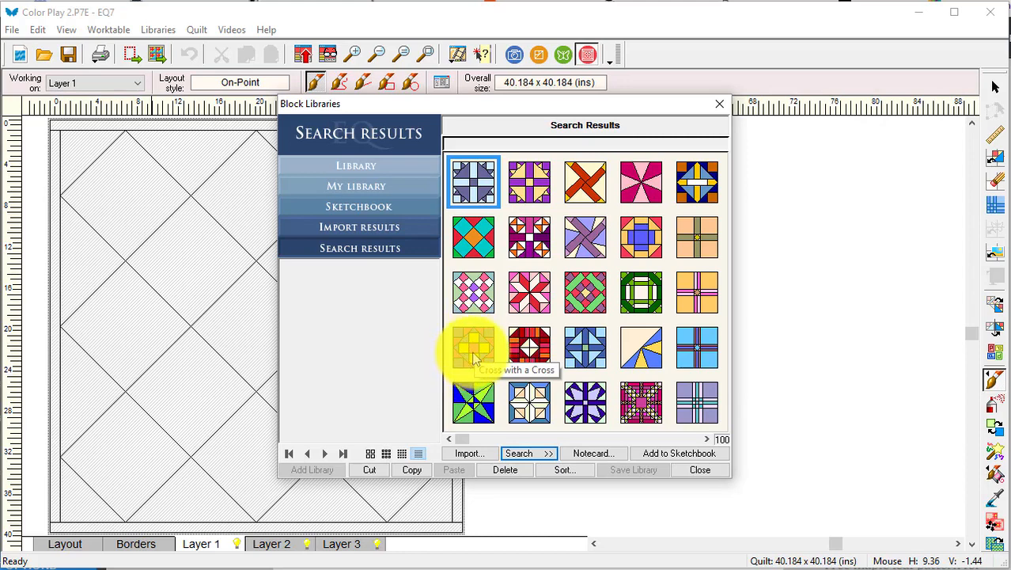
click(470, 354)
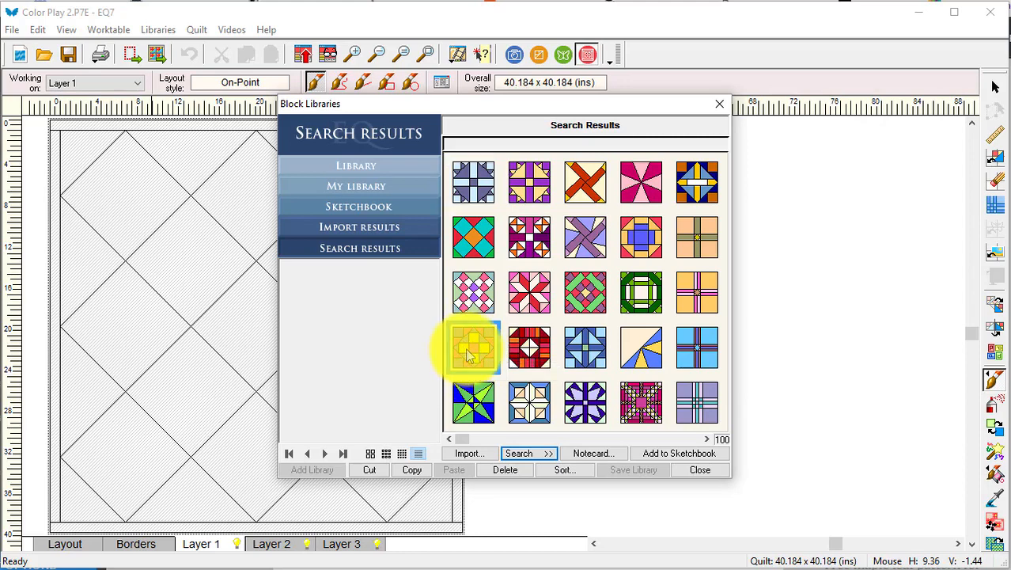
click(682, 454)
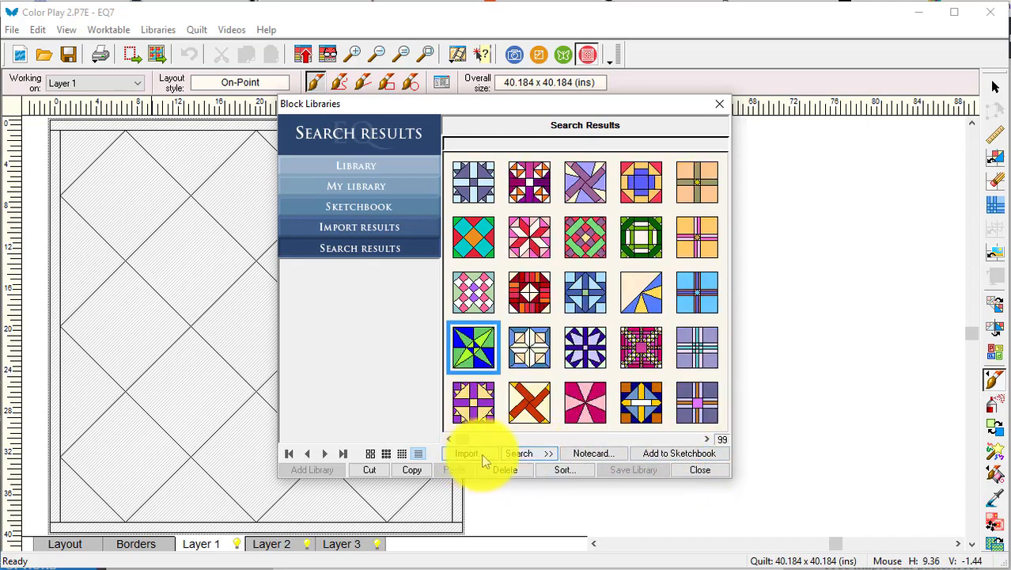
Search the block notecards for "yankee", add the green Yankee Puzzle block to the sketchbook, and close the library
click(548, 453)
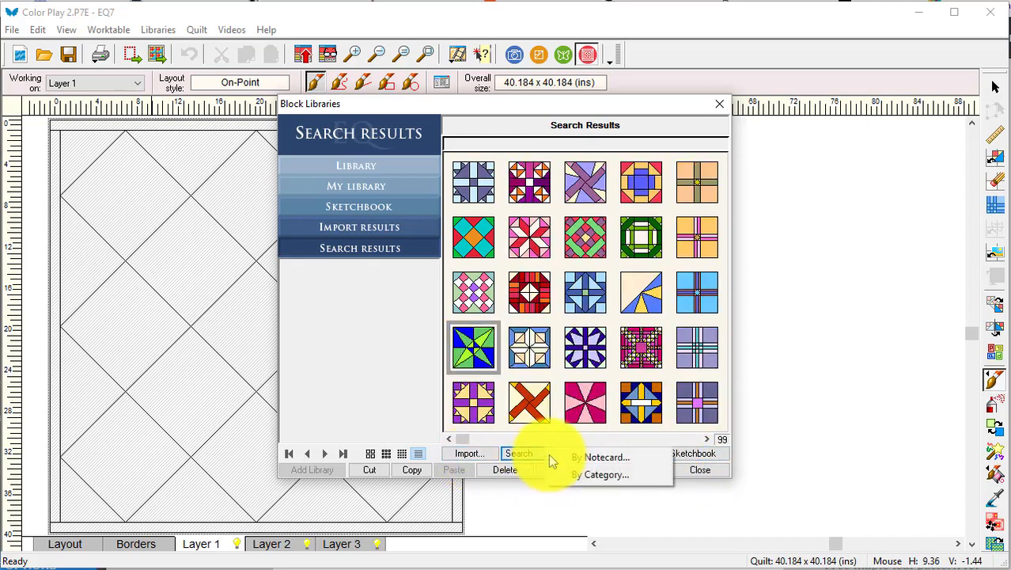
click(606, 458)
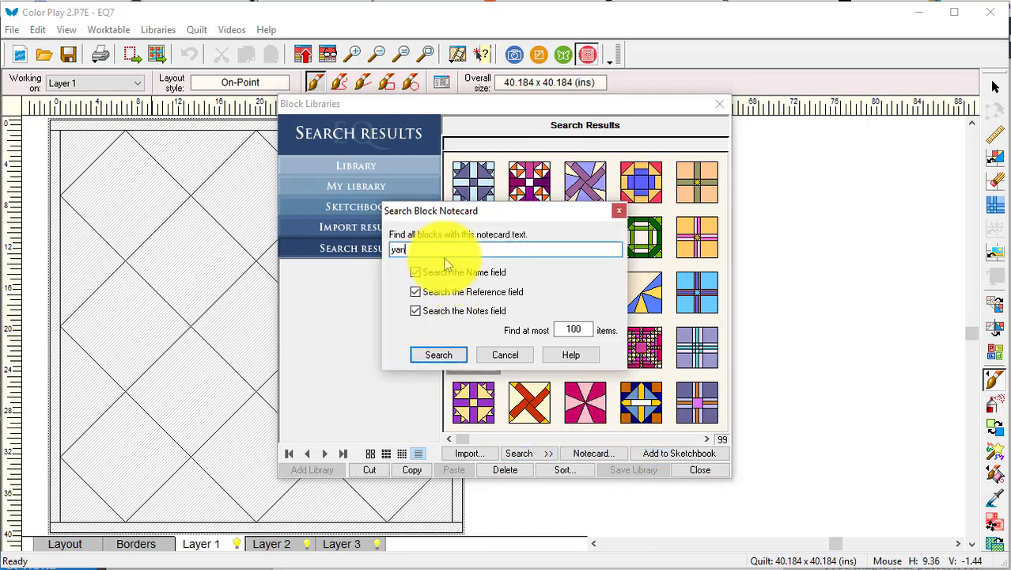
click(440, 355)
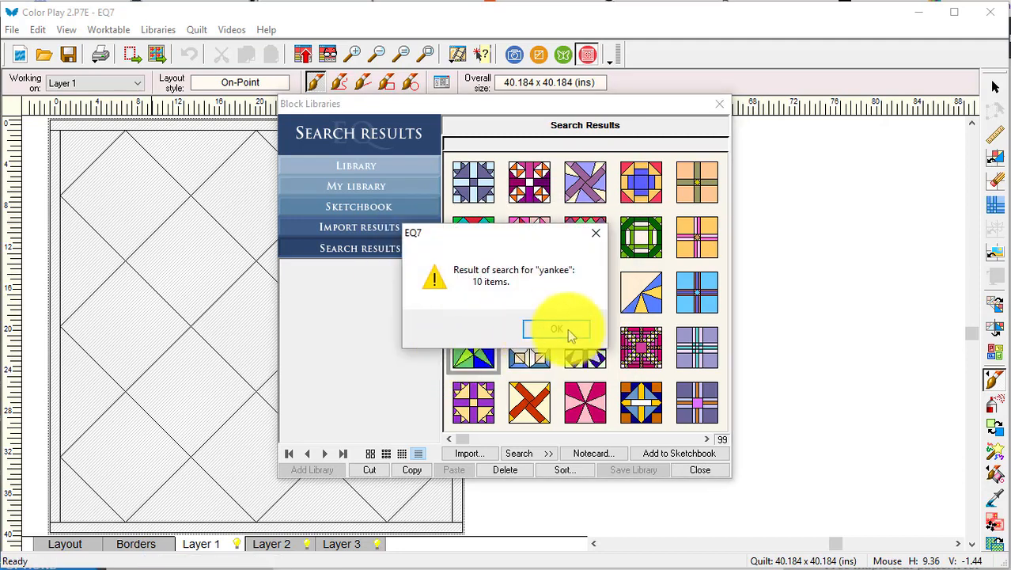
click(561, 336)
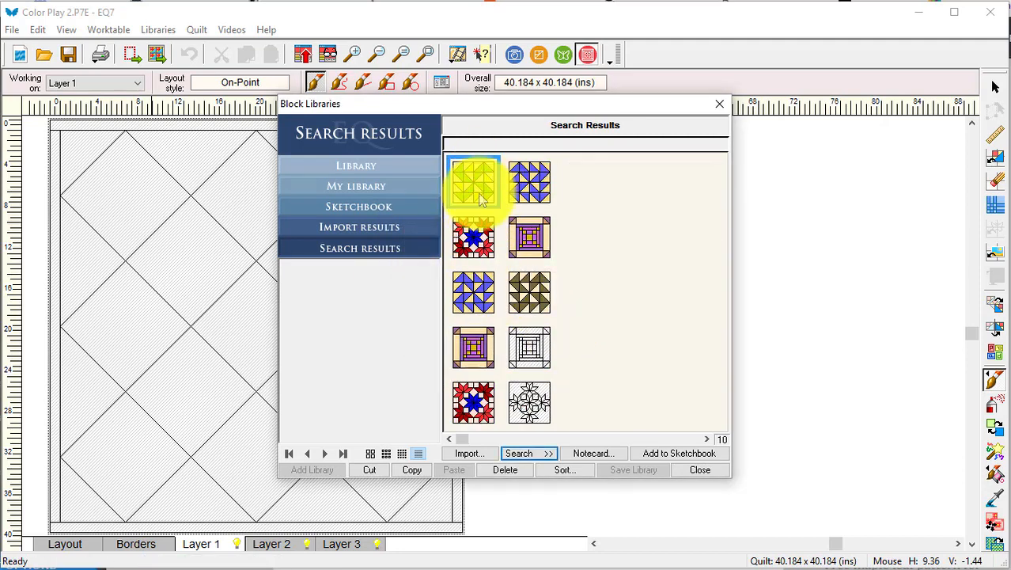
click(664, 453)
click(701, 469)
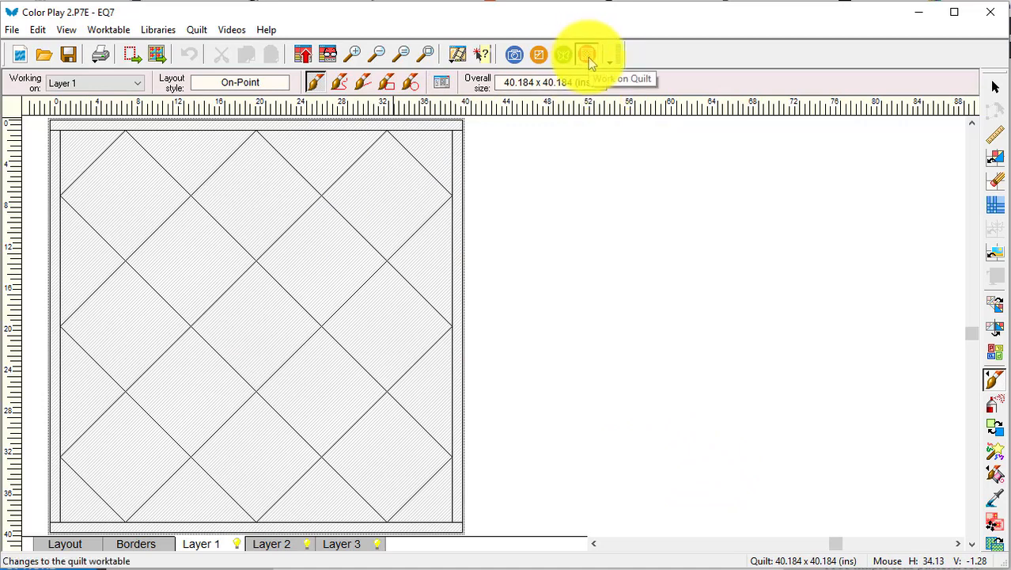
Start a new on-point quilt and open its layout settings
click(194, 32)
mouse_move(215, 51)
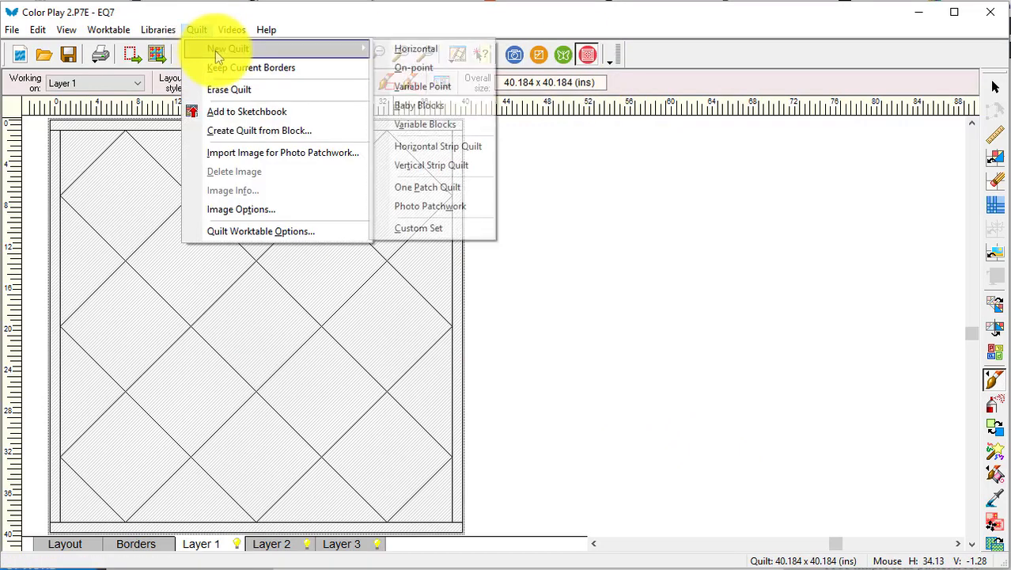
click(425, 69)
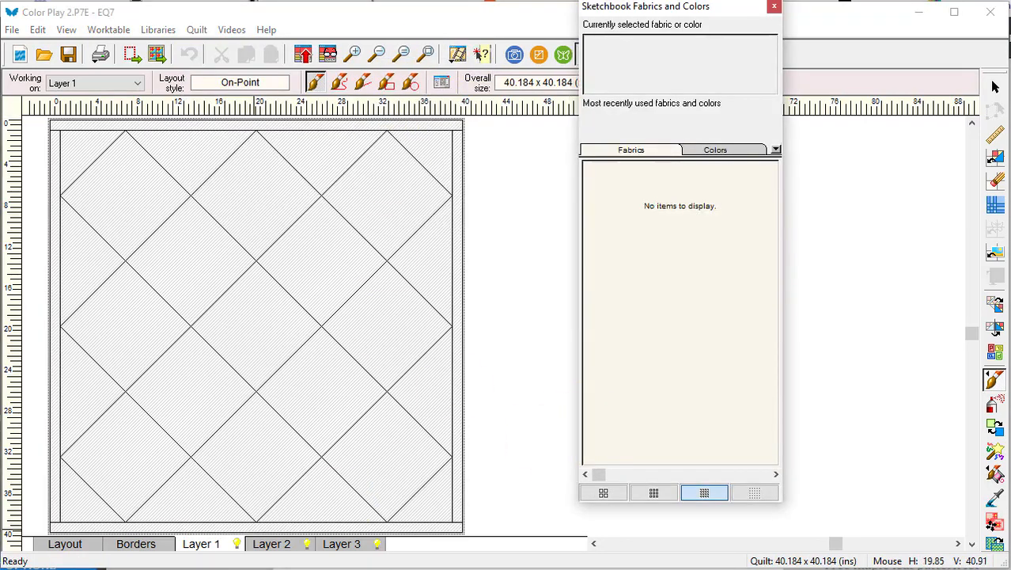
click(67, 544)
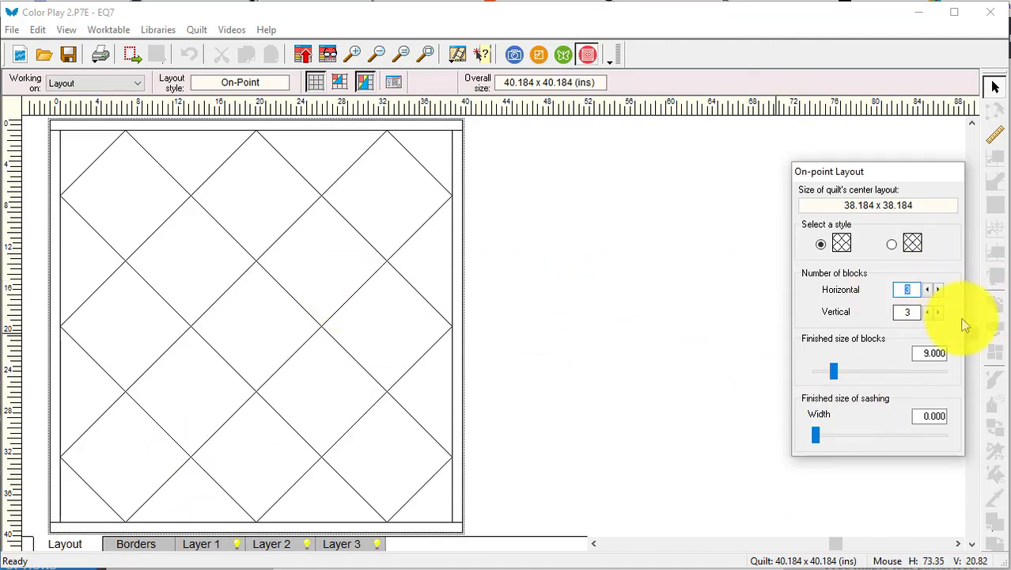
Add a second Long Horizontal border 2.000 wide on all sides and a third border 1.000 wide
click(138, 544)
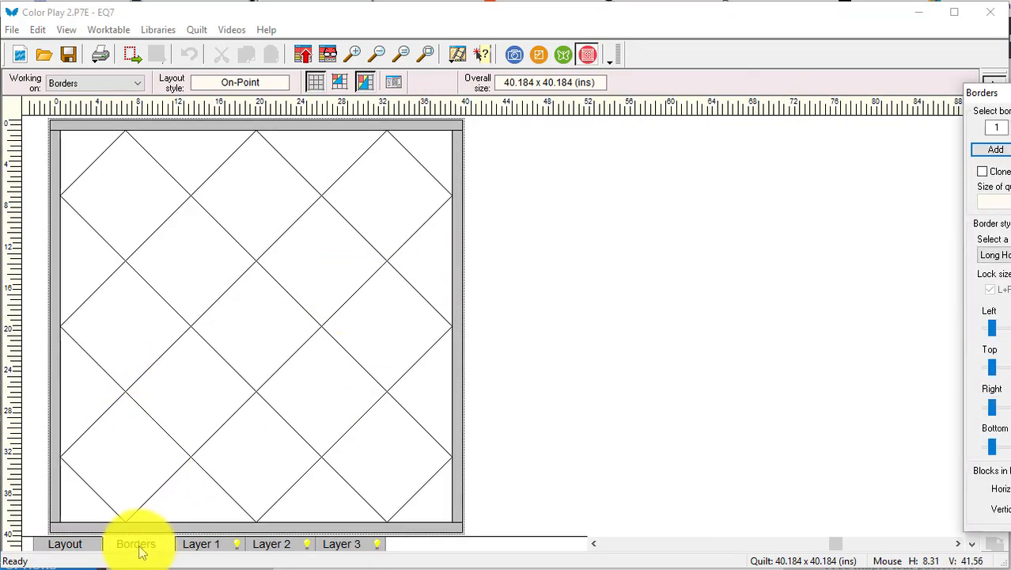
drag(989, 93, 717, 76)
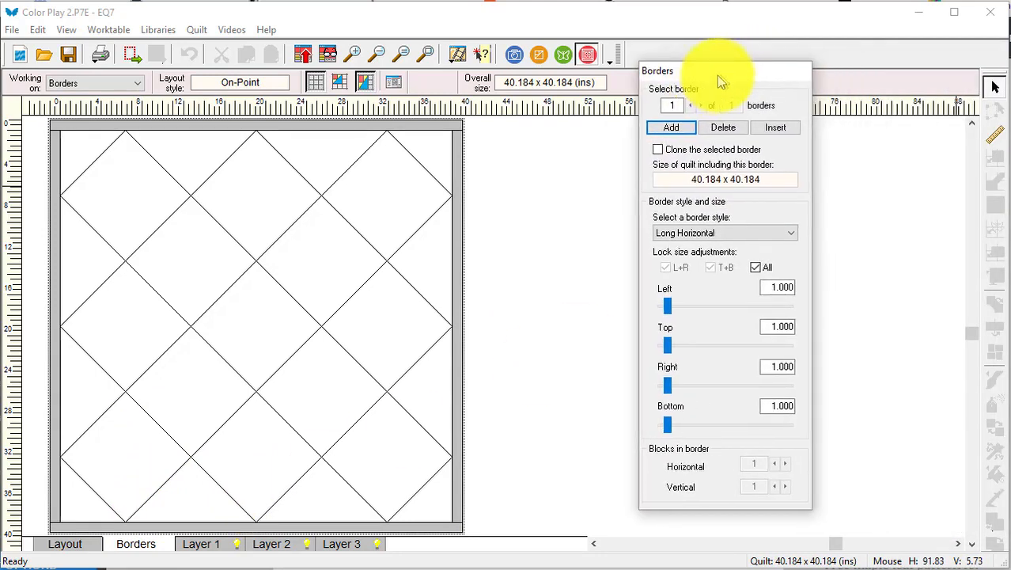
click(664, 128)
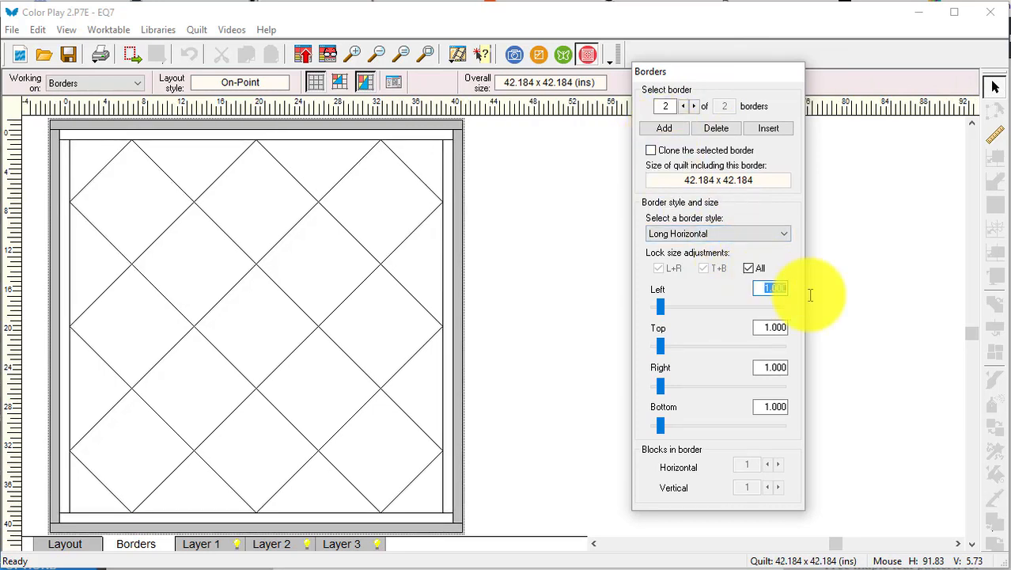
text(2)
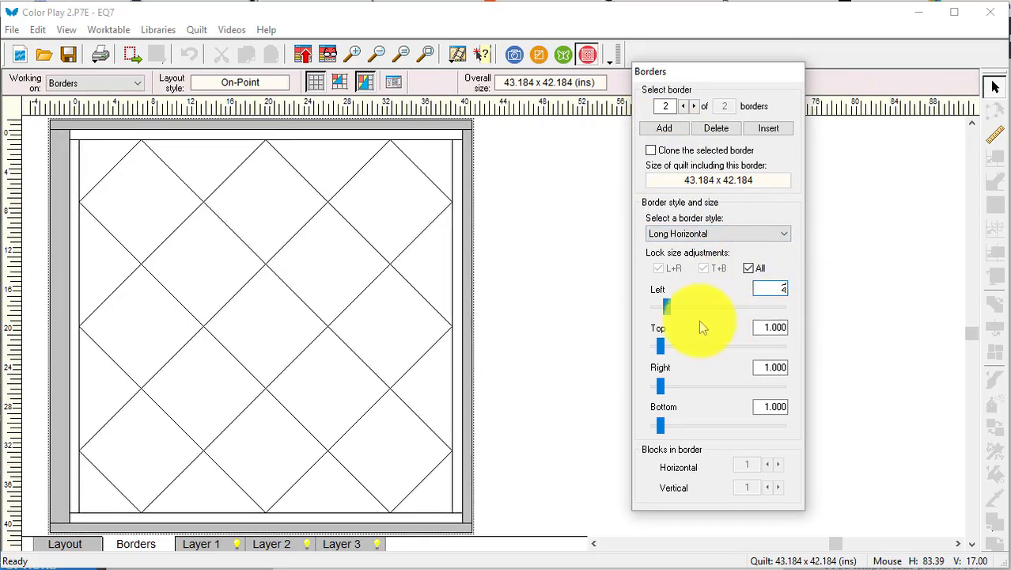
key(Tab)
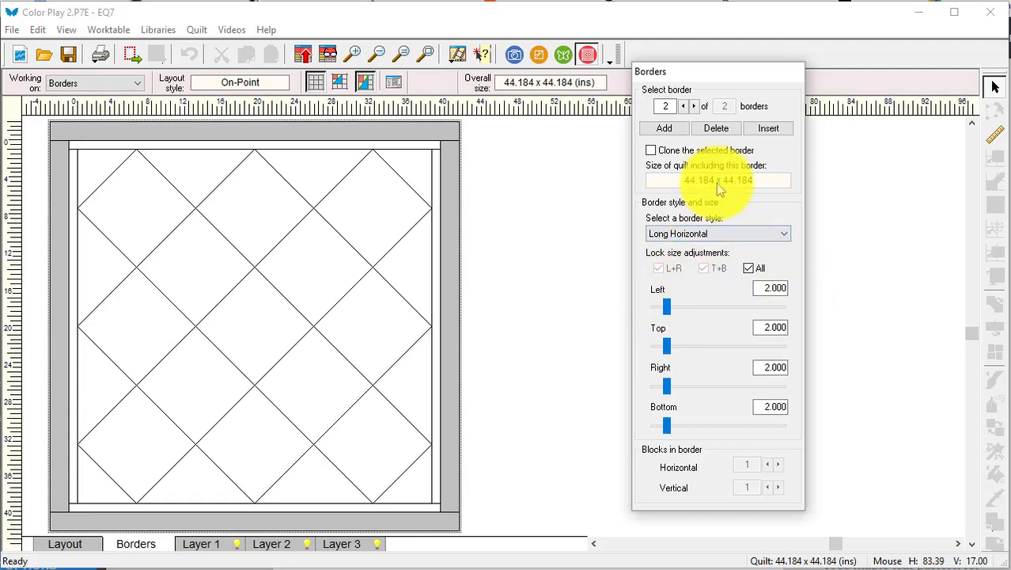
click(663, 128)
click(517, 229)
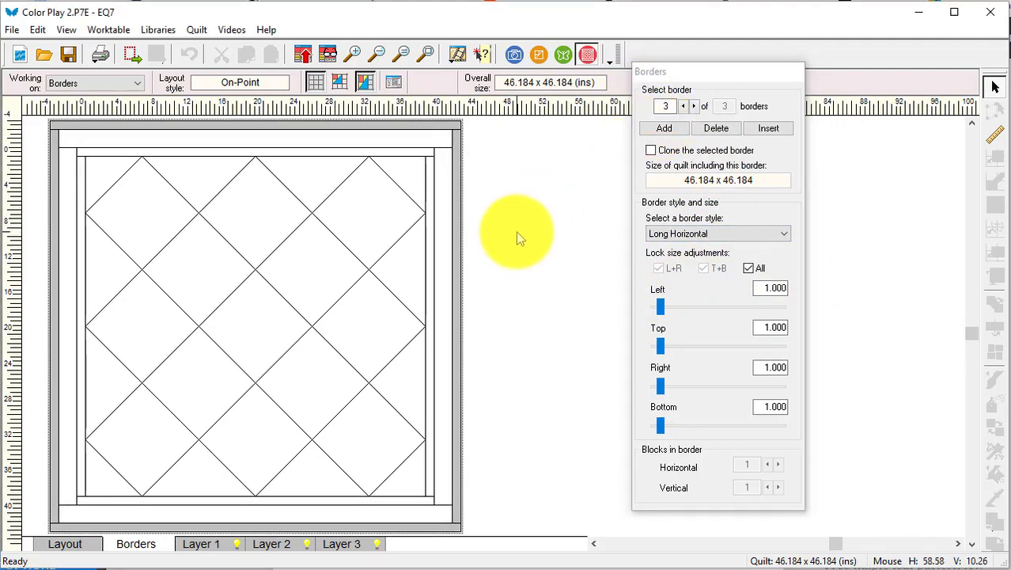
On Layer 1, set the Cross with a Cross block into alternate on-point spaces across the quilt
click(184, 547)
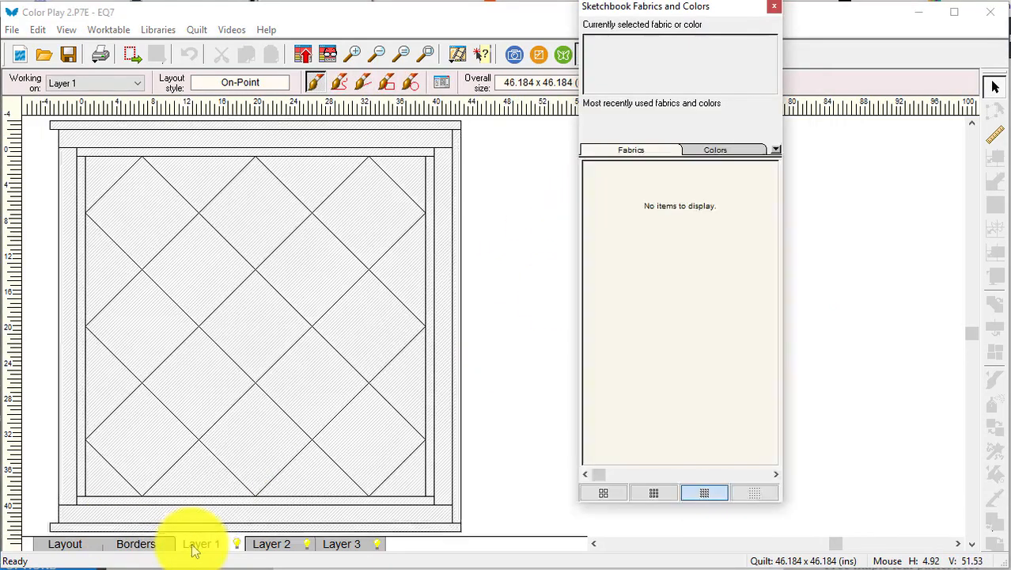
click(773, 9)
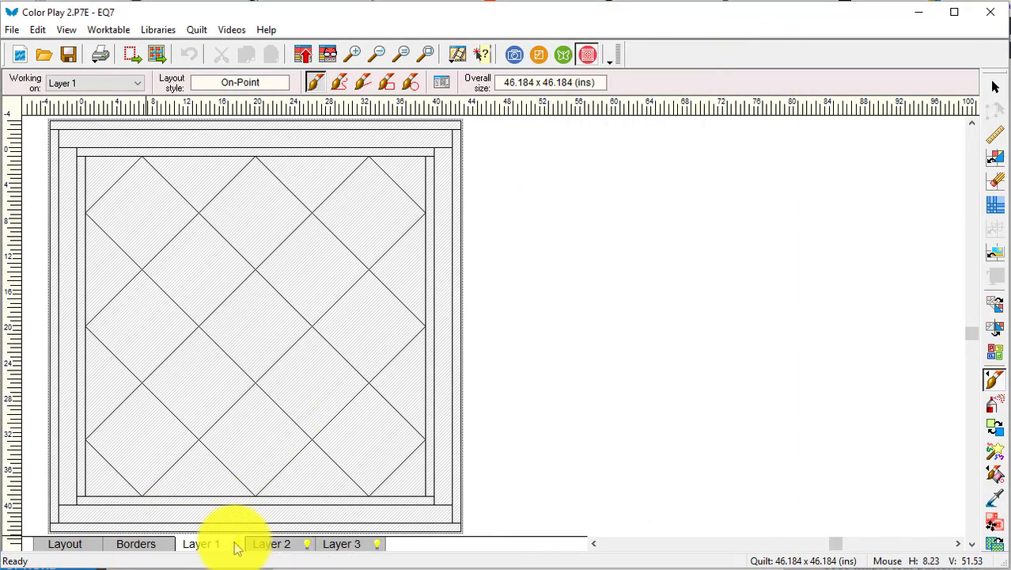
click(995, 158)
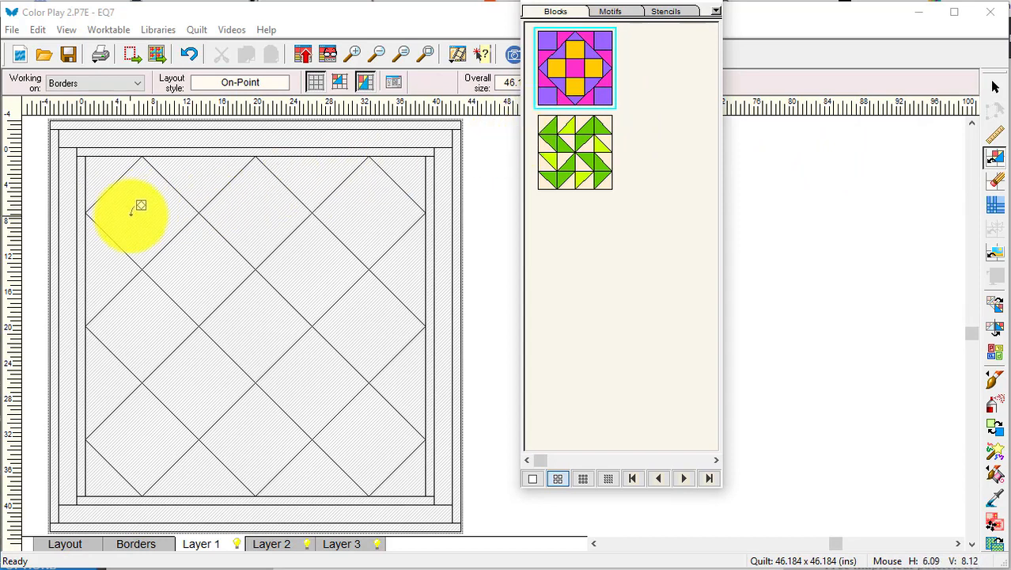
ctrl+click(161, 198)
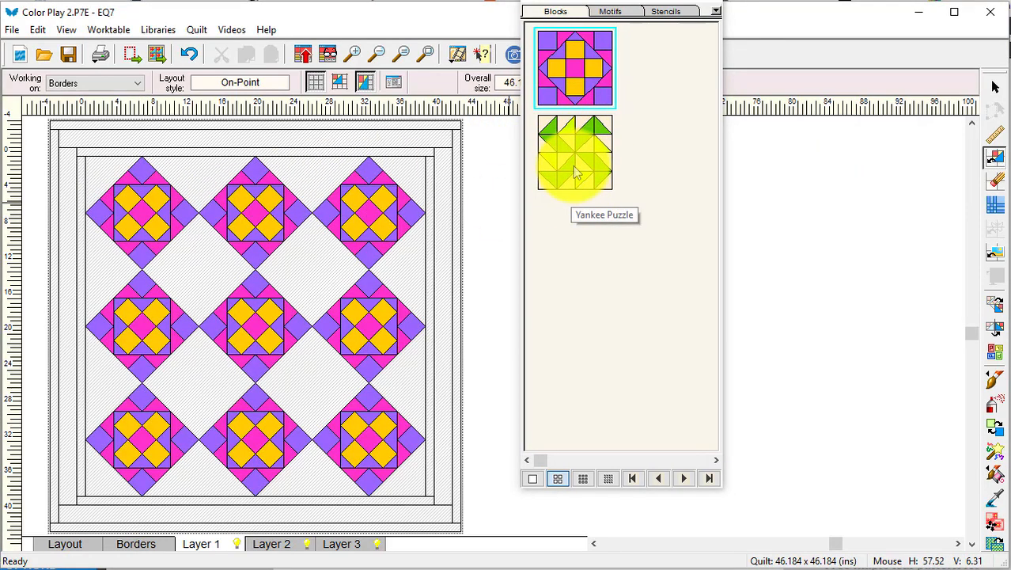
Fill the remaining on-point spaces, including the edge triangles, with the Yankee Puzzle block and close the block palette
click(576, 174)
ctrl+click(194, 254)
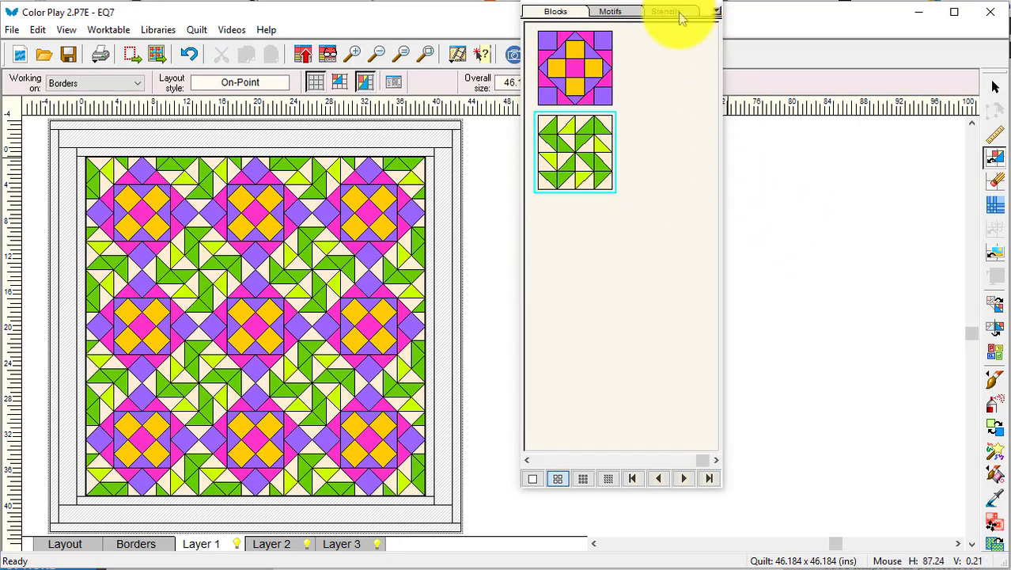
click(715, 11)
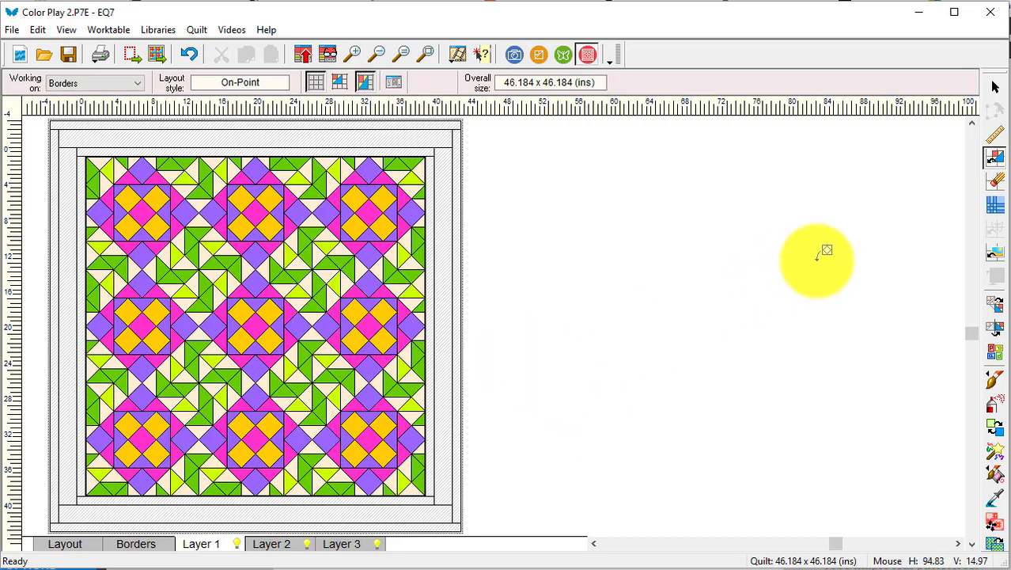
With the Paintbrush tool, add a custom yellow green color, red 158, green 197, blue 76, to the sketchbook colors
click(994, 383)
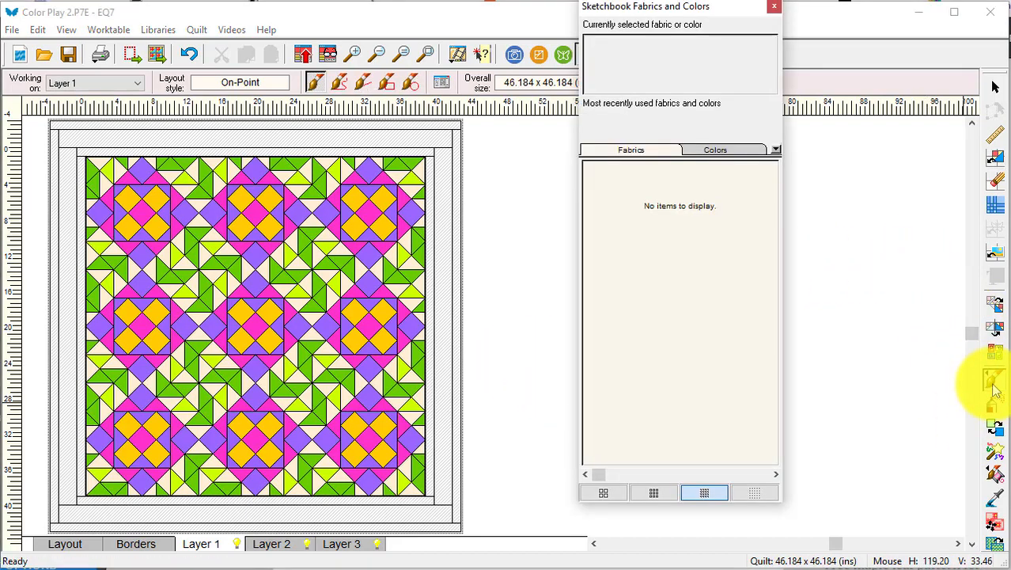
click(713, 152)
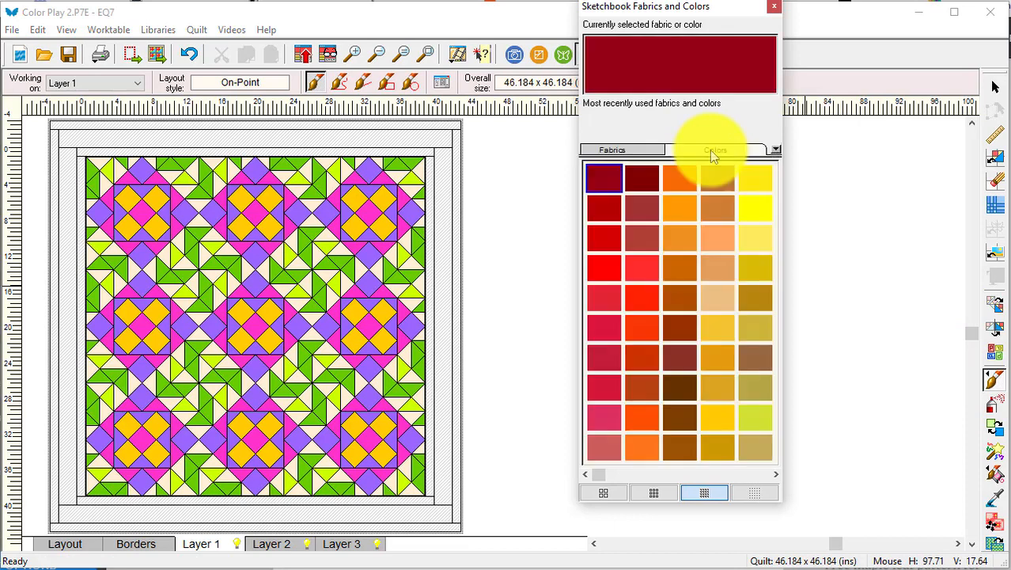
right_click(686, 275)
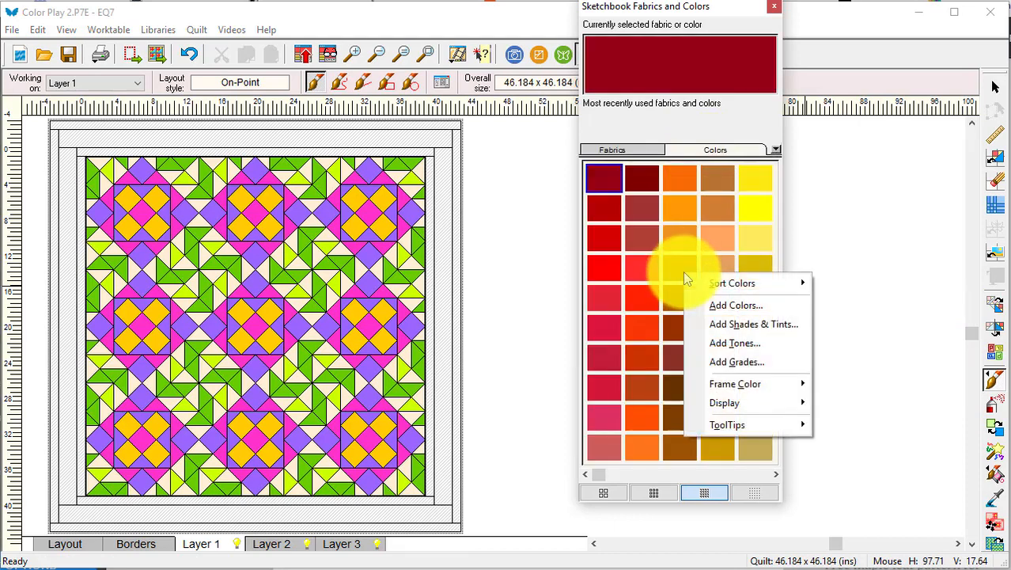
click(747, 306)
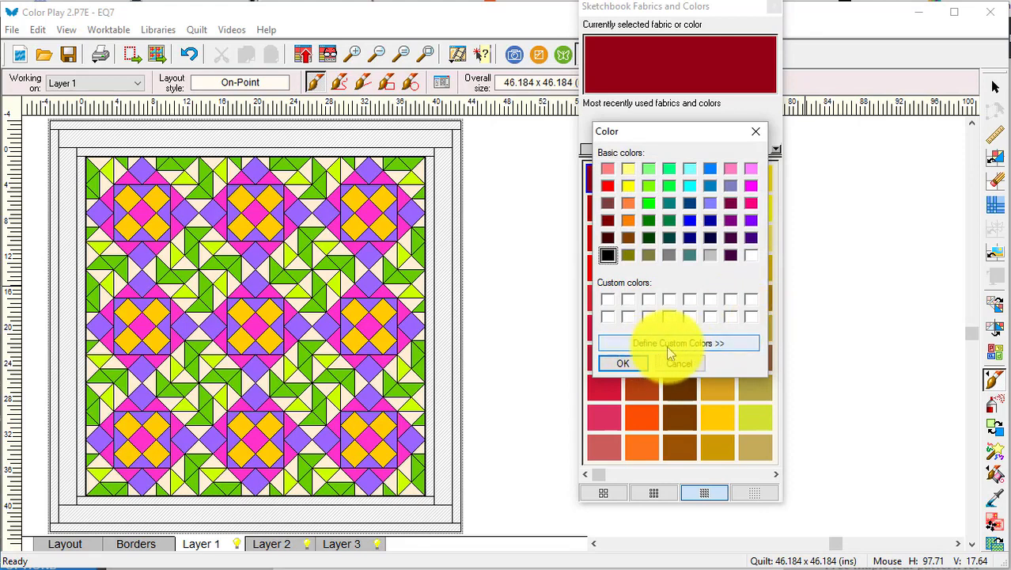
click(699, 346)
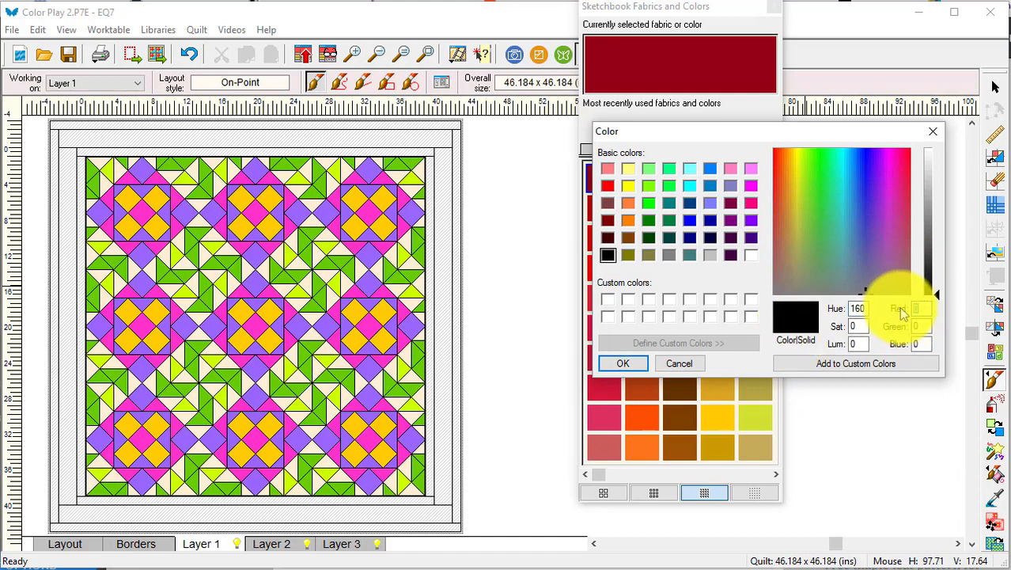
text(158)
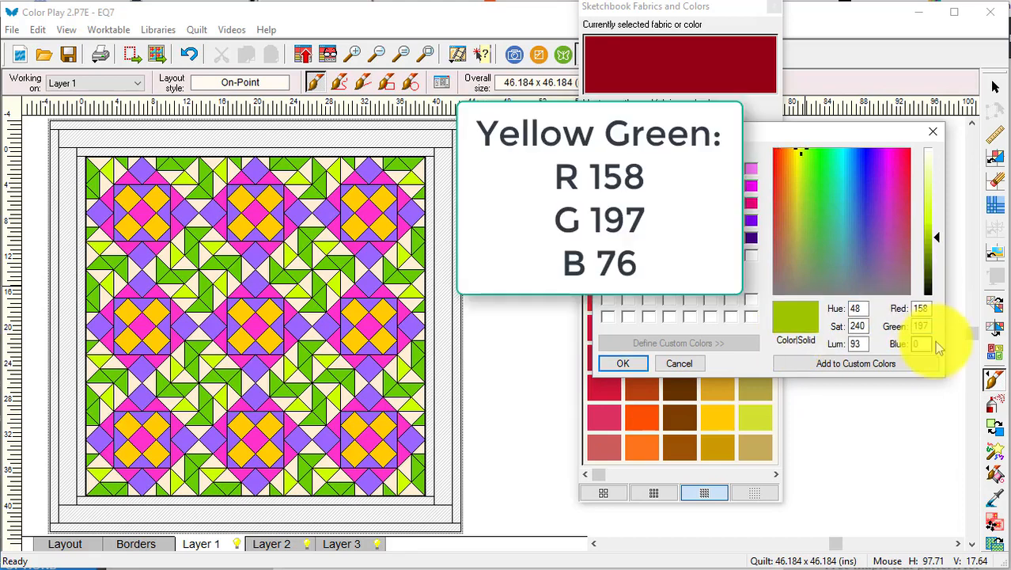
drag(927, 345, 911, 346)
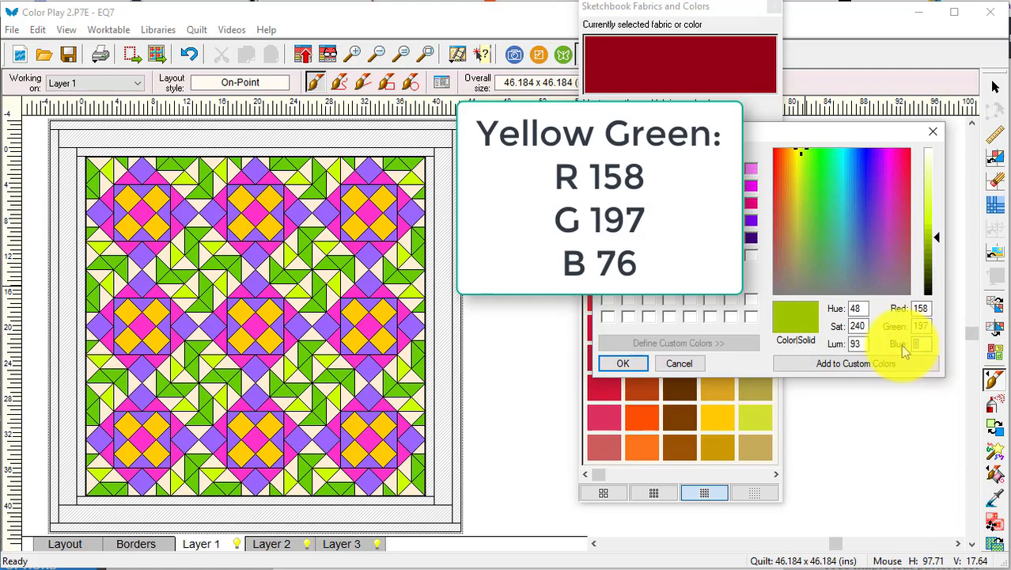
text(76)
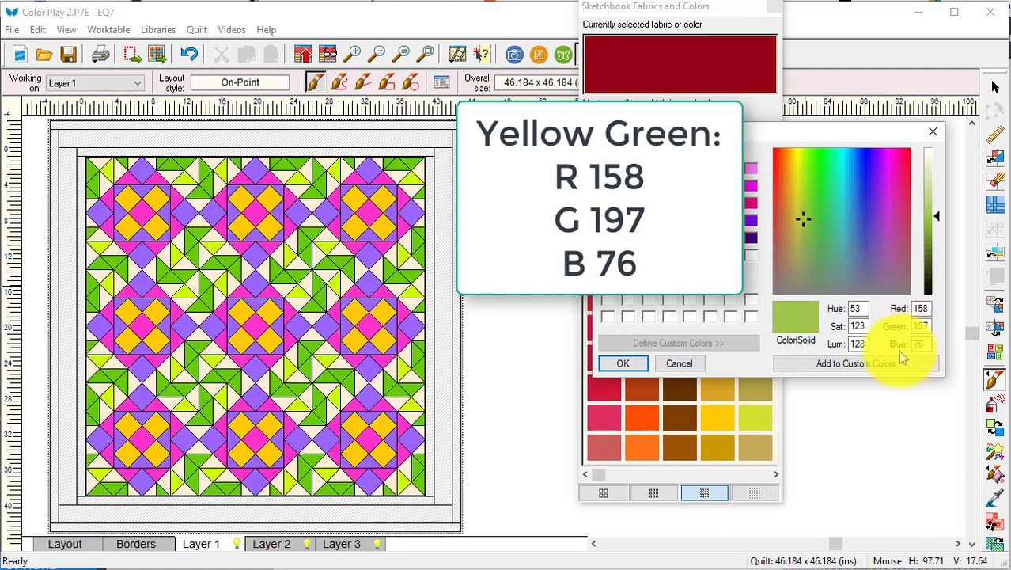
click(896, 364)
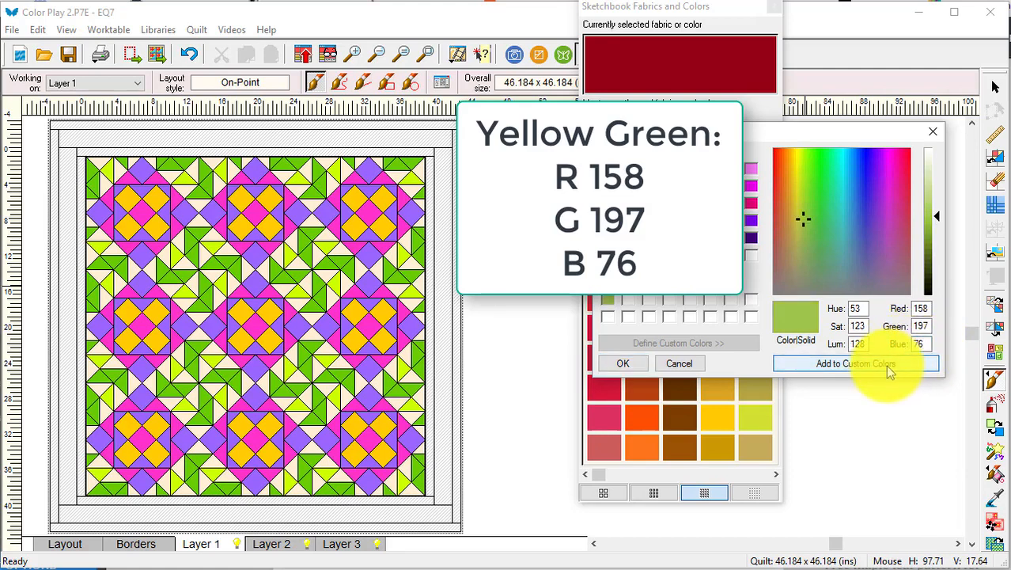
click(624, 365)
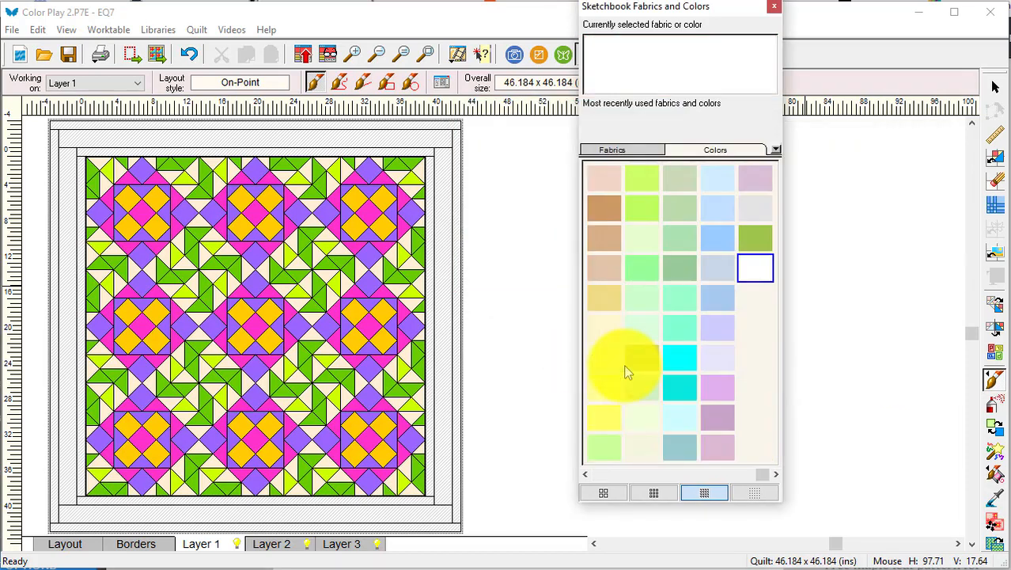
Generate shades and tints from the new yellow green color and add them to the sketchbook
click(753, 241)
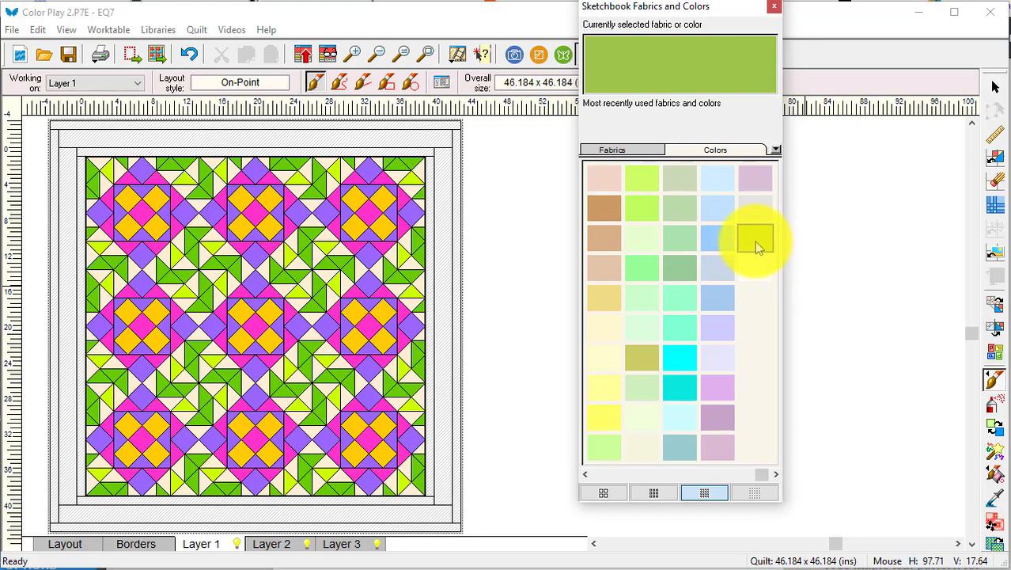
right_click(754, 241)
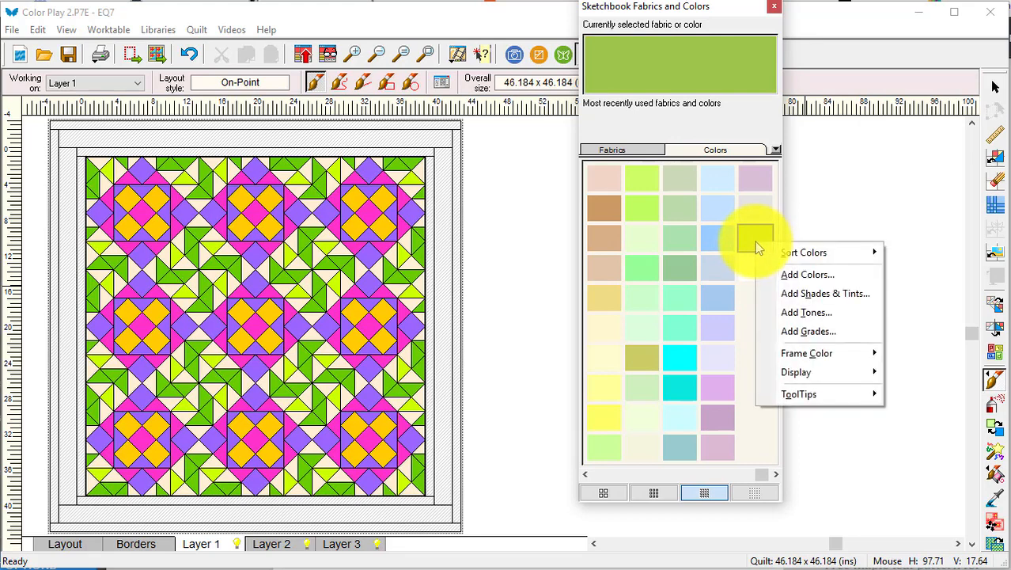
click(823, 296)
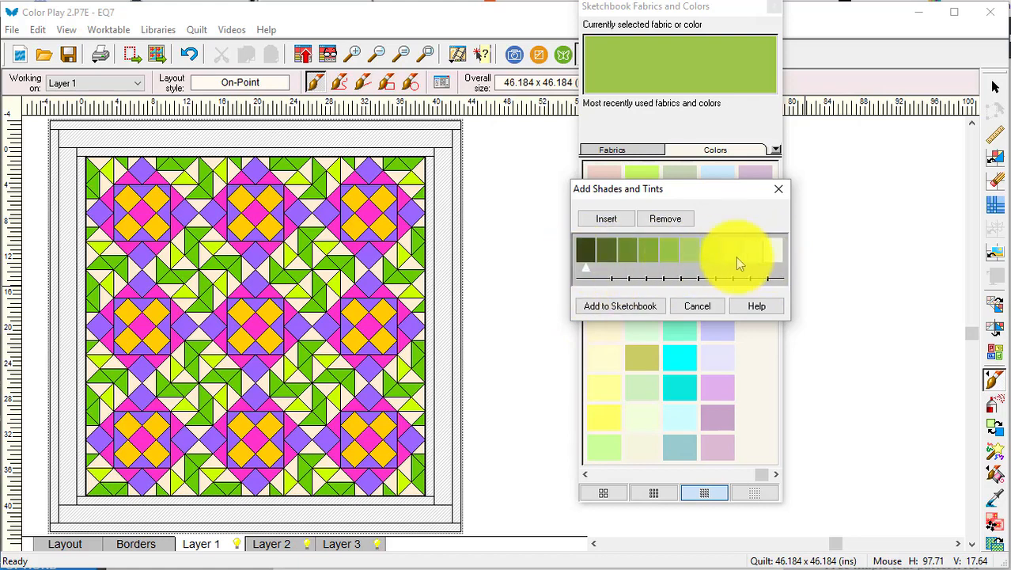
click(625, 306)
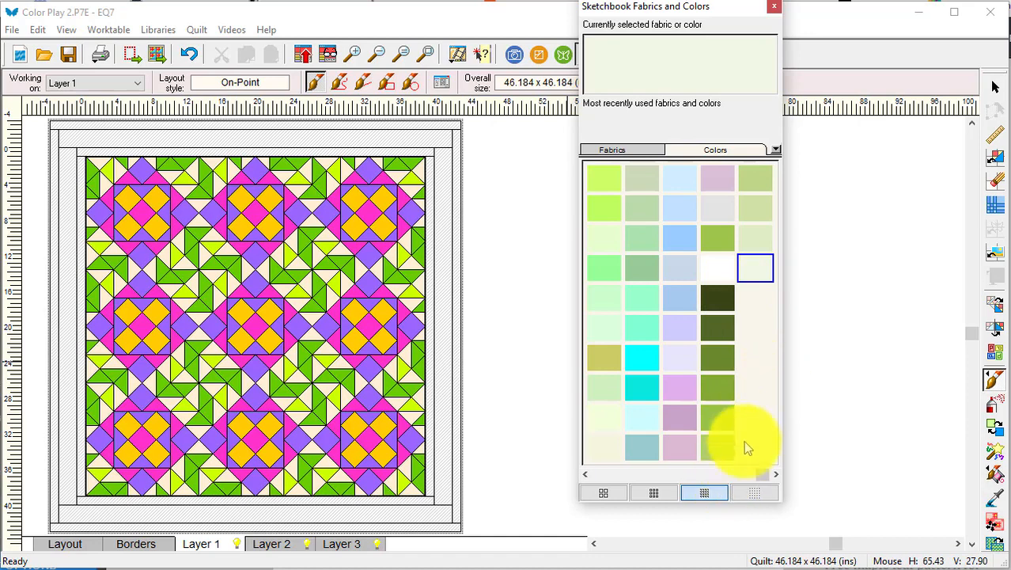
Add a custom chartreuse color, red 206, green 218, blue 66, to the sketchbook colors
right_click(754, 299)
click(813, 341)
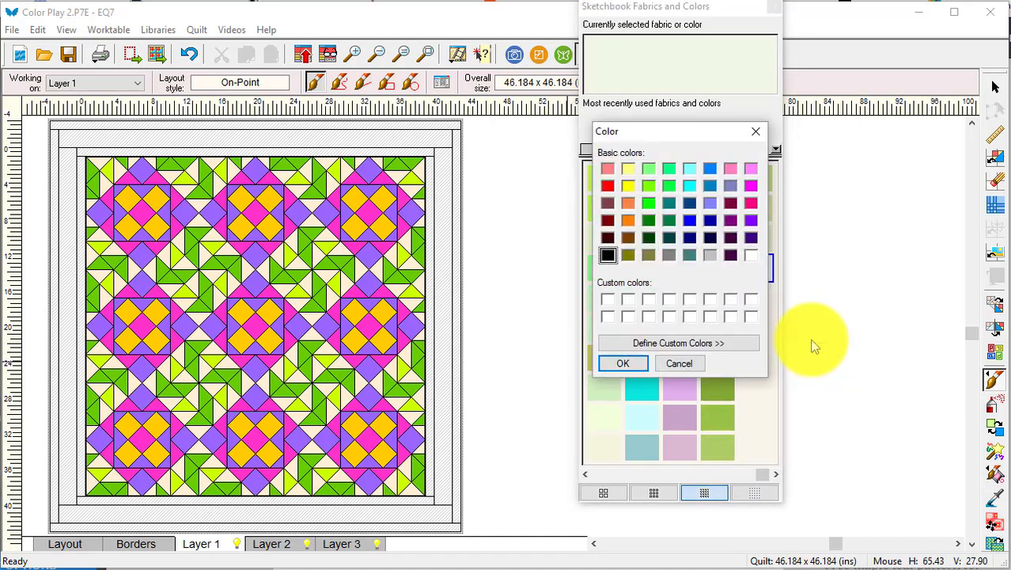
click(700, 343)
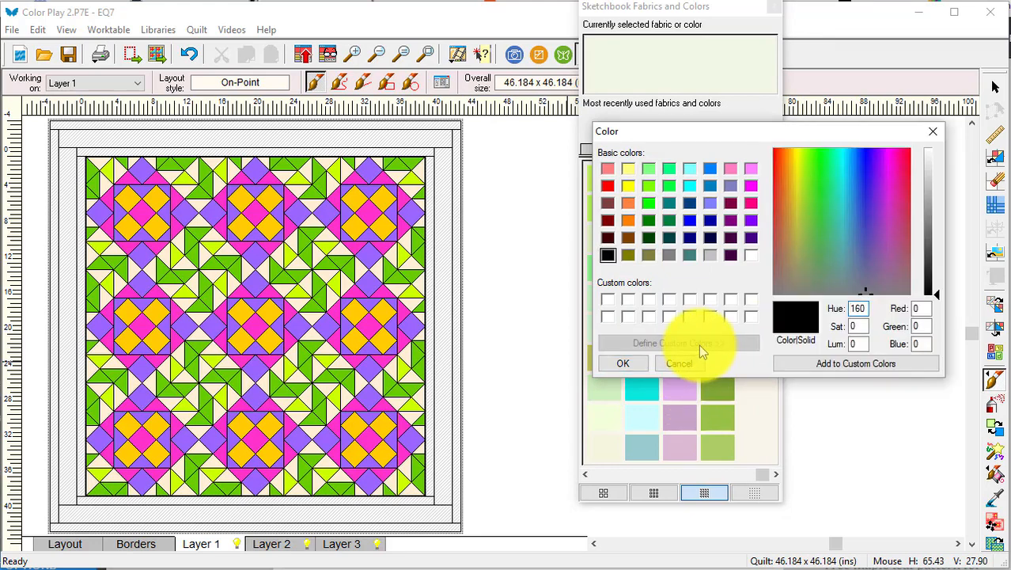
click(917, 309)
text(206)
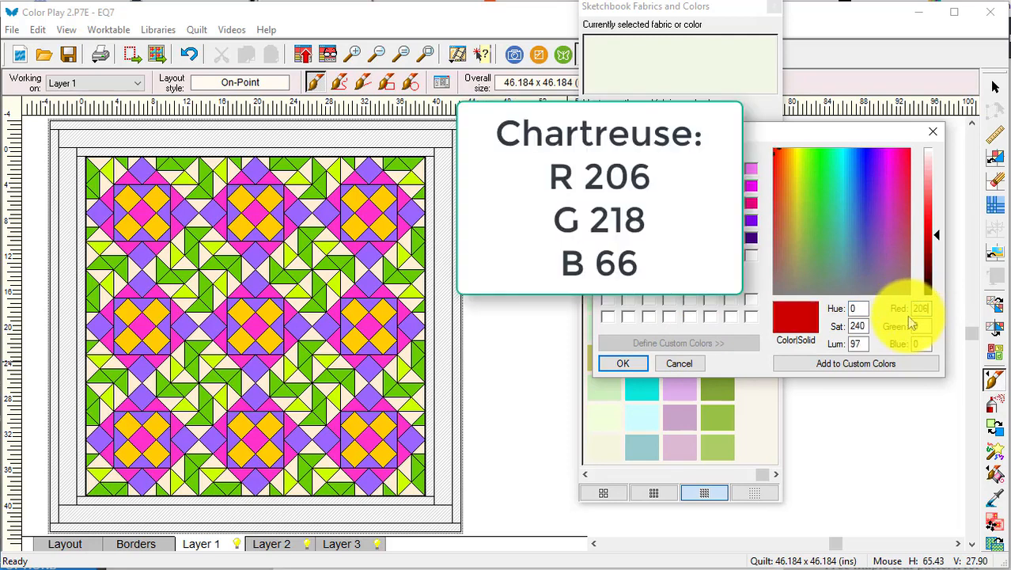
key(Tab)
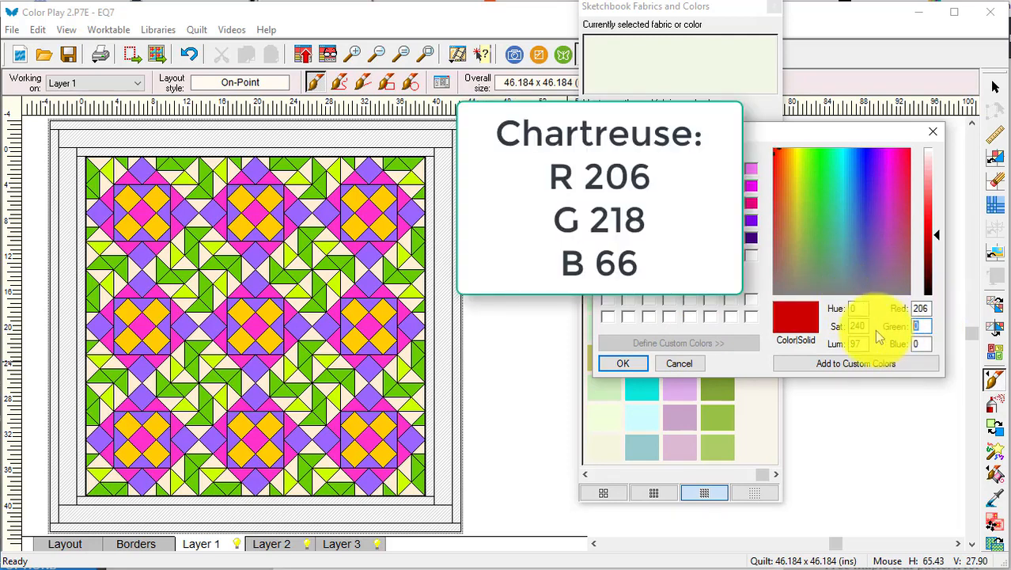
text(218)
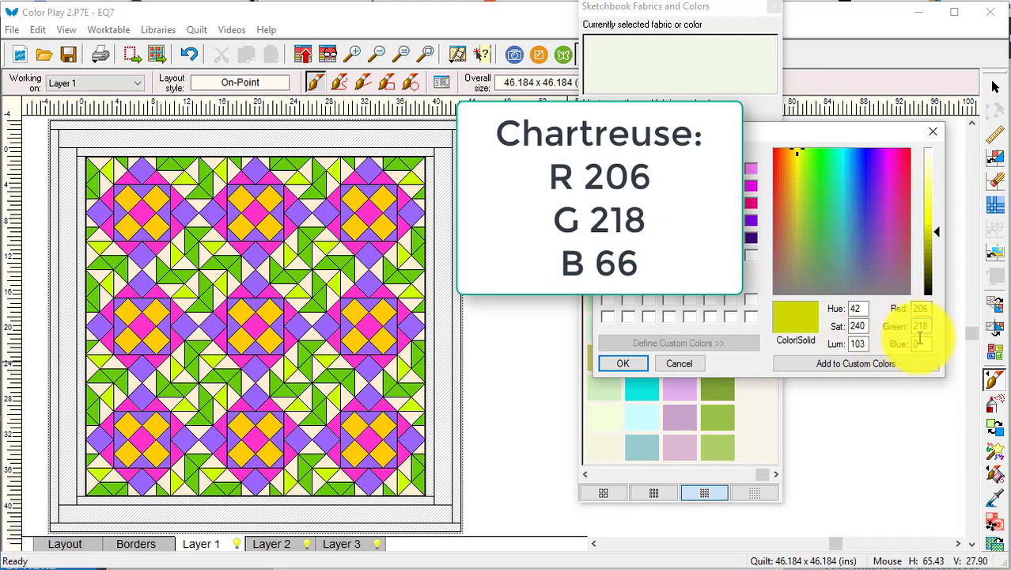
drag(928, 343, 888, 341)
text(66)
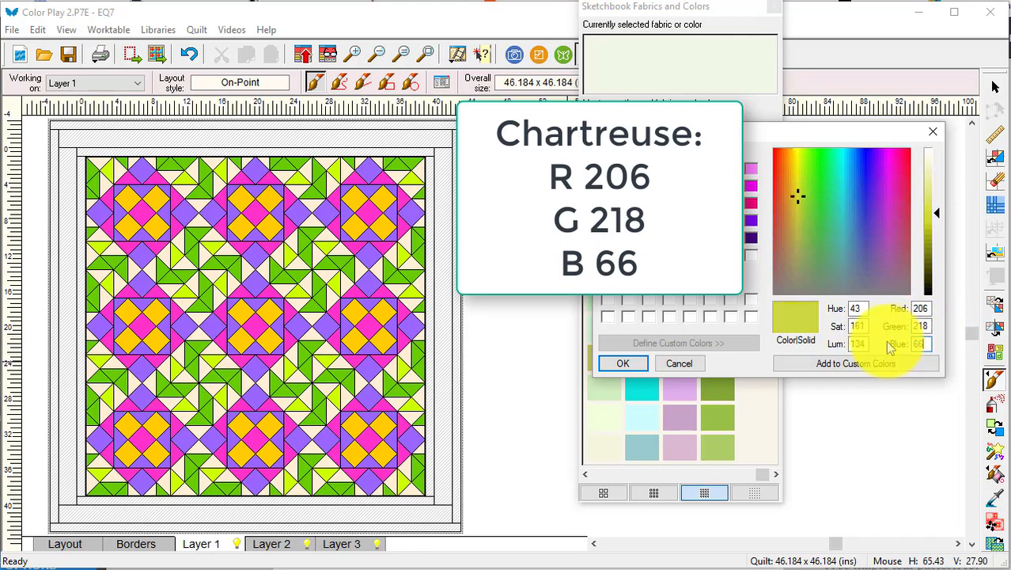
click(866, 366)
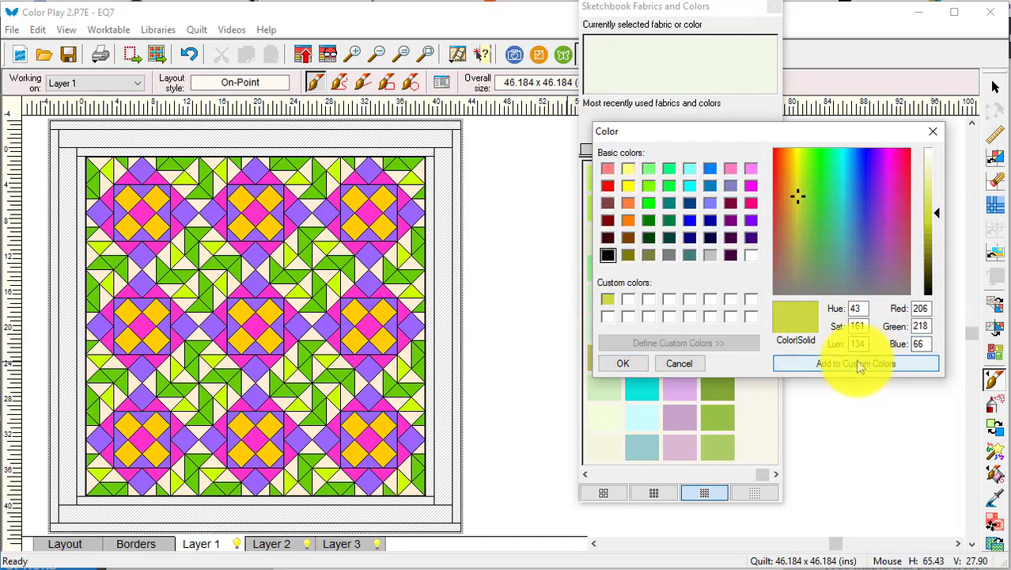
click(623, 364)
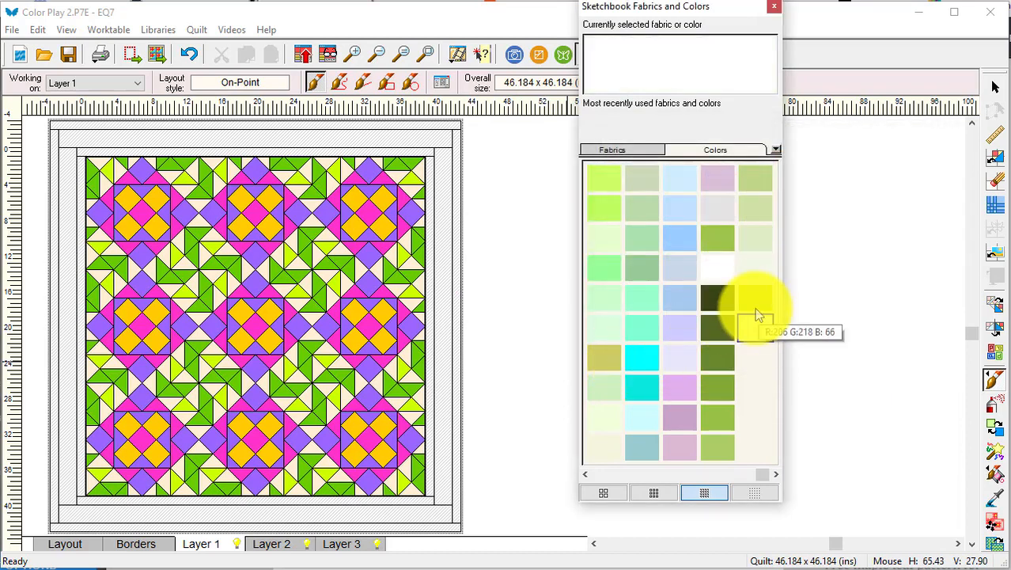
Generate shades and tints from the new chartreuse color and add them to the sketchbook
click(757, 309)
right_click(757, 309)
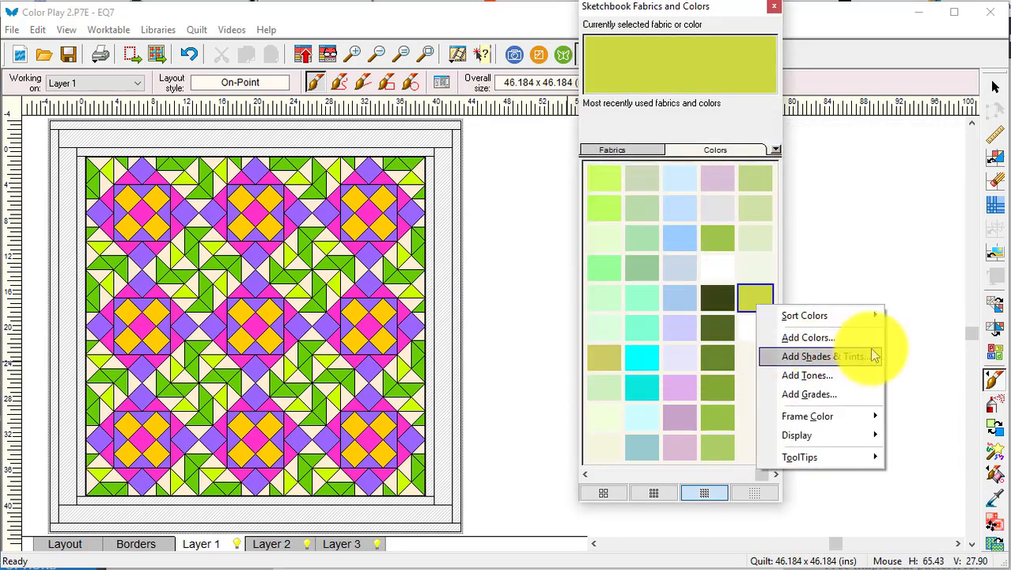
click(823, 356)
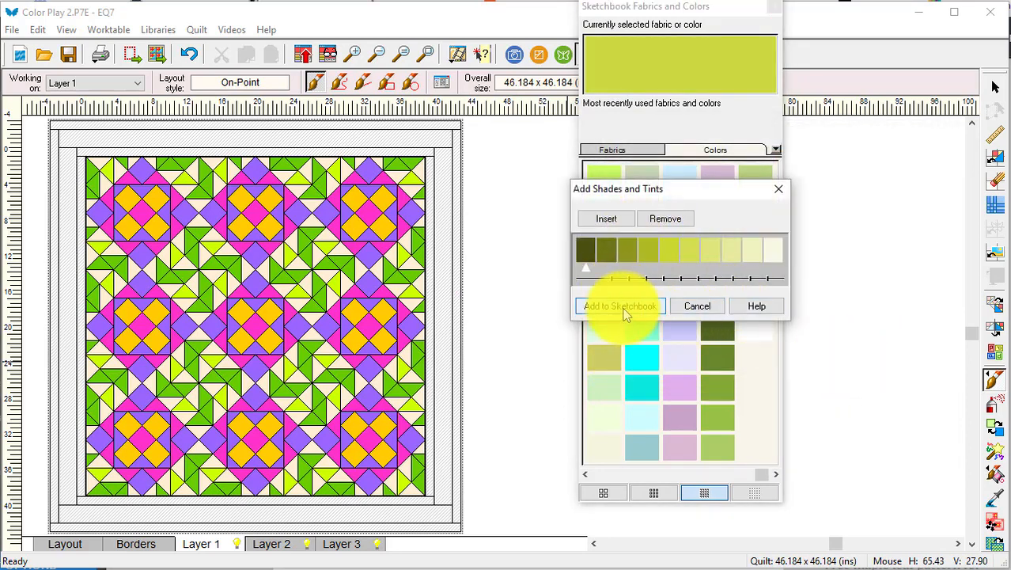
click(651, 308)
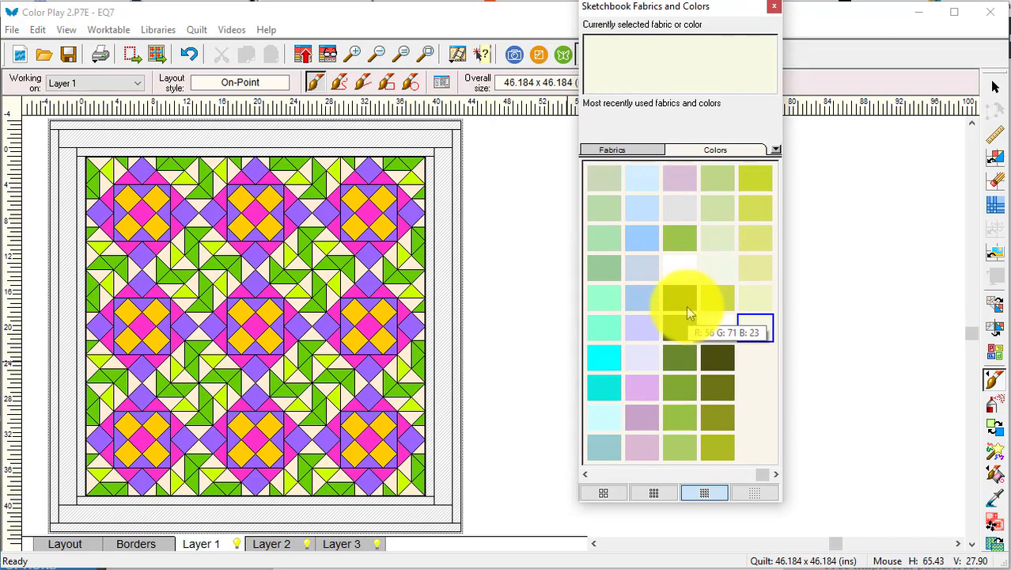
Add a custom spring green color, red 111, green 179, blue 82, to the sketchbook colors
right_click(761, 358)
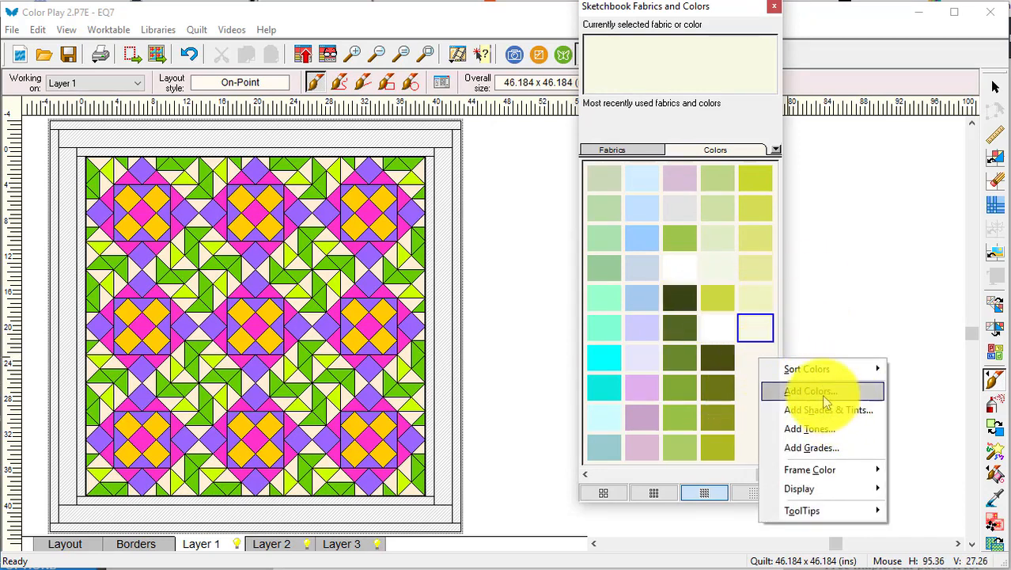
click(824, 393)
click(705, 343)
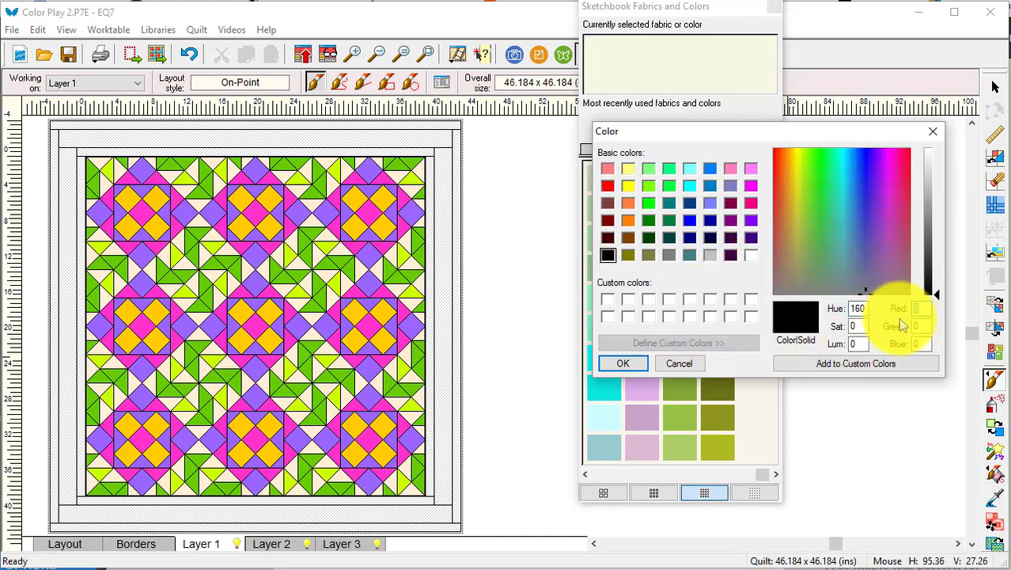
text(111)
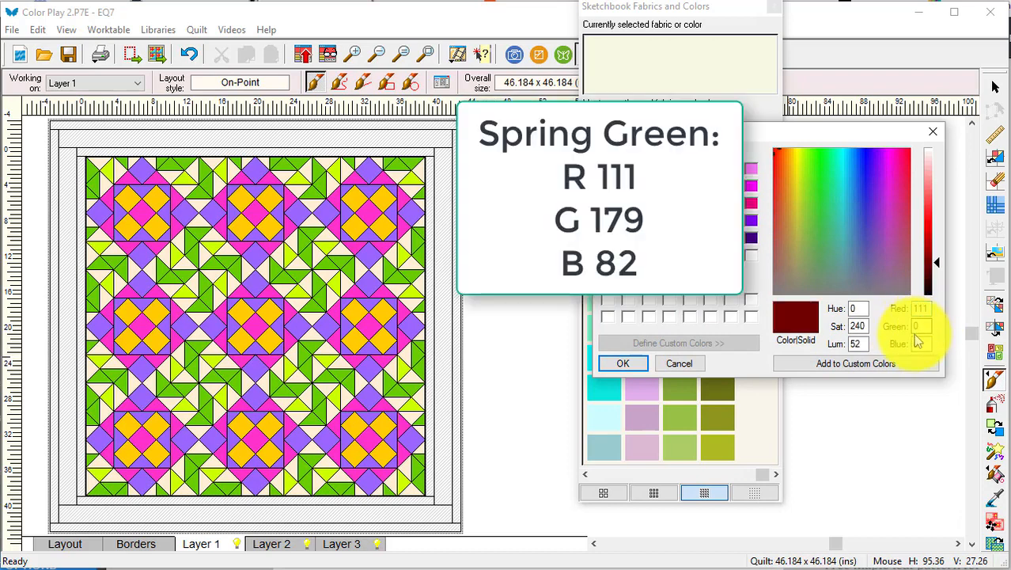
key(Tab)
text(1)
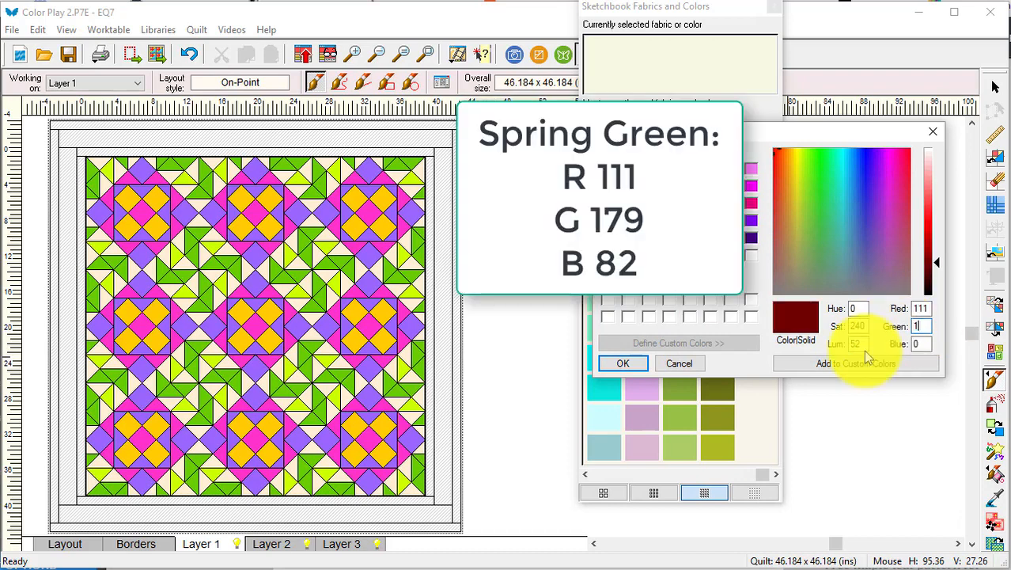
text(79)
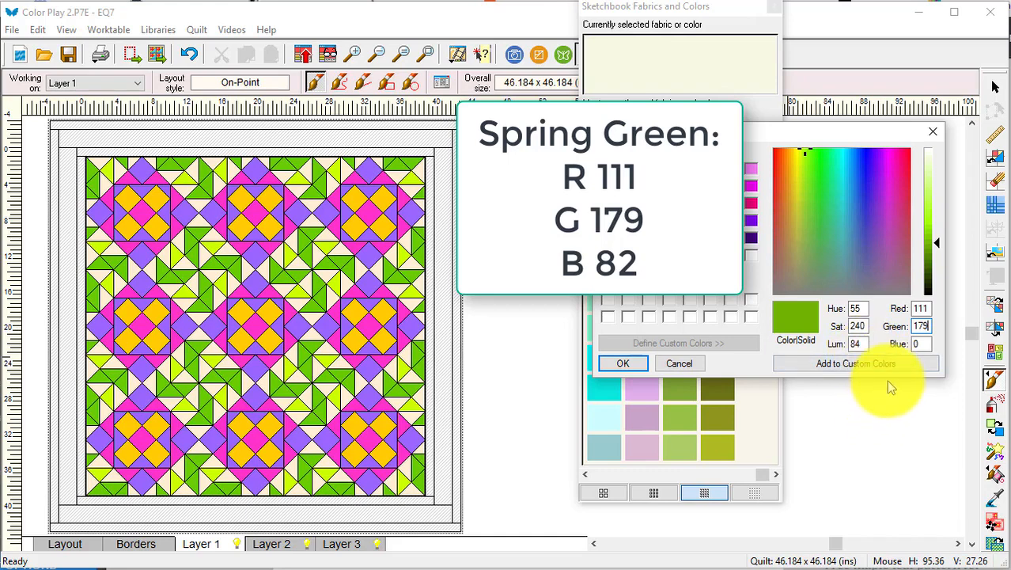
key(Tab)
text(82)
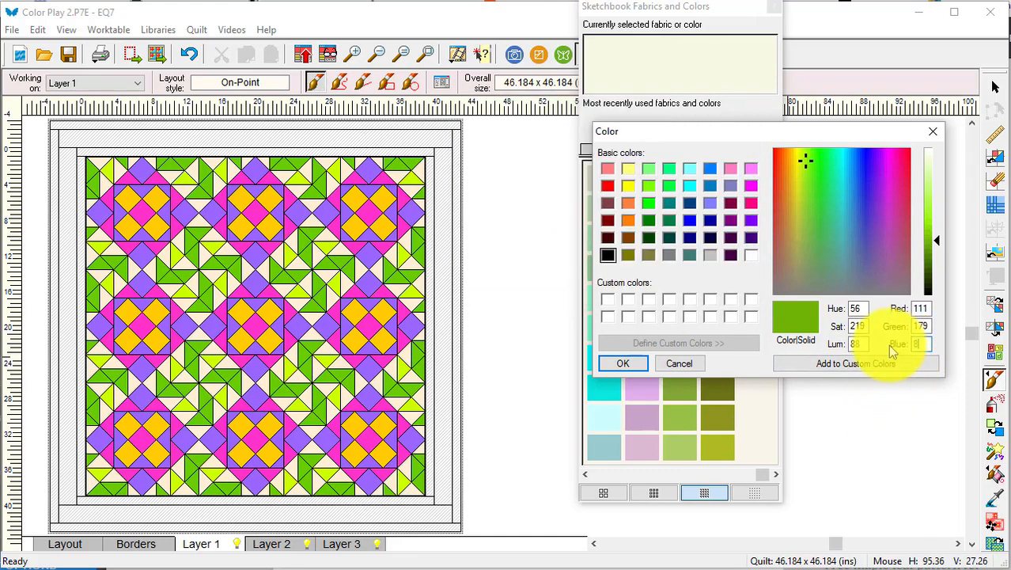
click(879, 362)
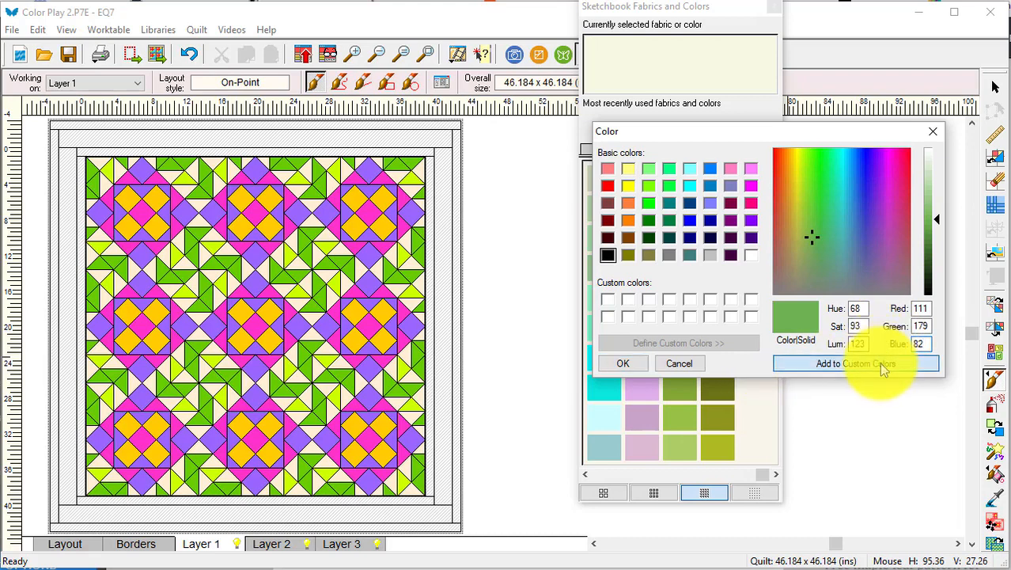
click(621, 363)
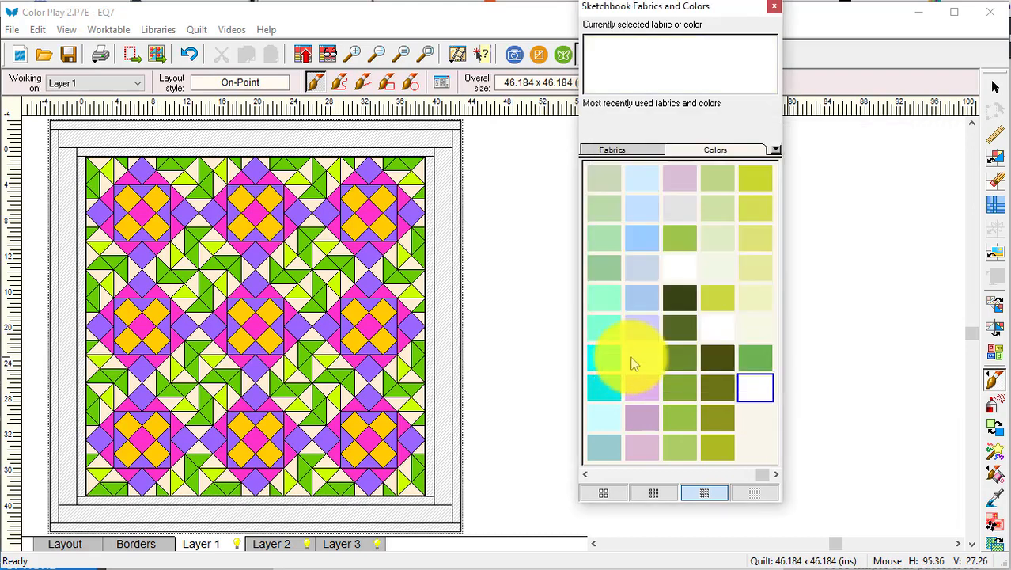
Generate shades and tints from the new spring green color and add them to the sketchbook
click(759, 358)
right_click(761, 360)
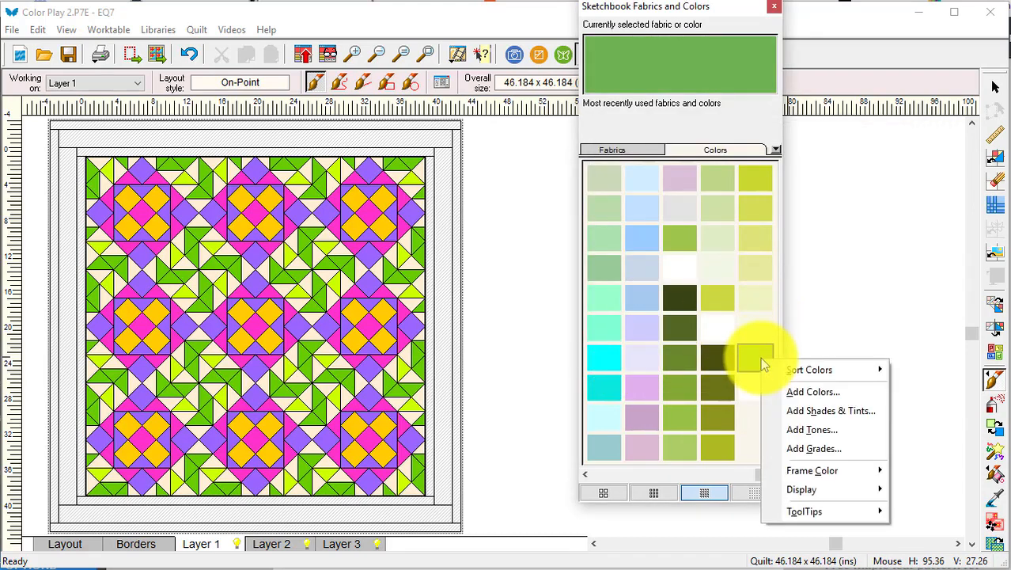
click(848, 417)
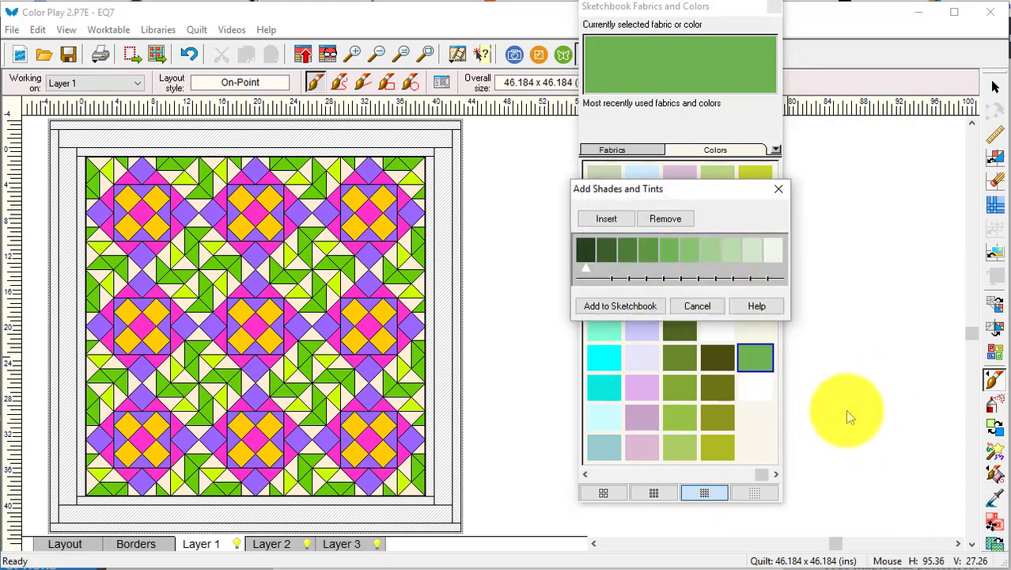
click(635, 308)
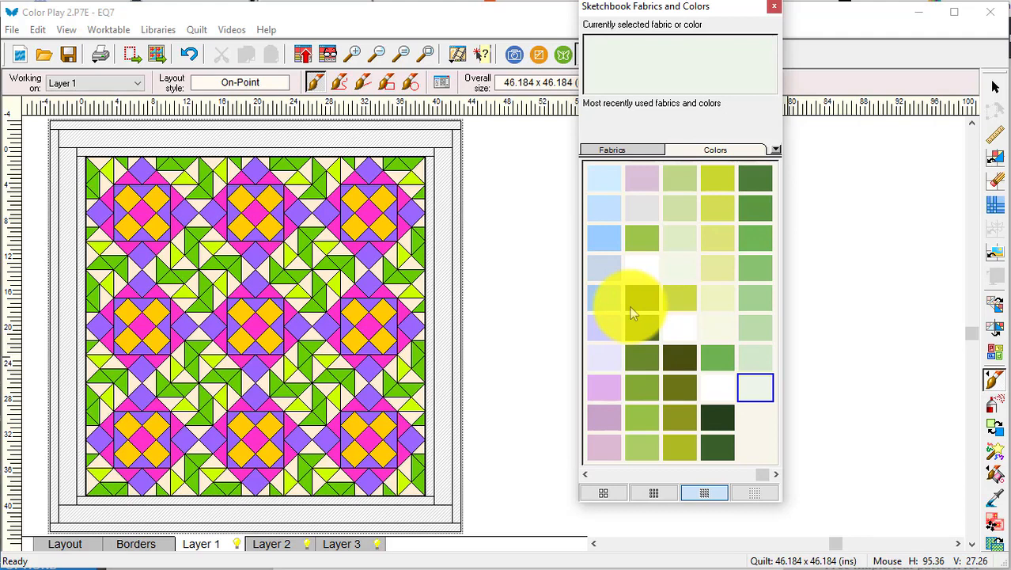
Add a custom purple color, red 125, green 42, blue 139, to the sketchbook colors
right_click(752, 392)
click(813, 424)
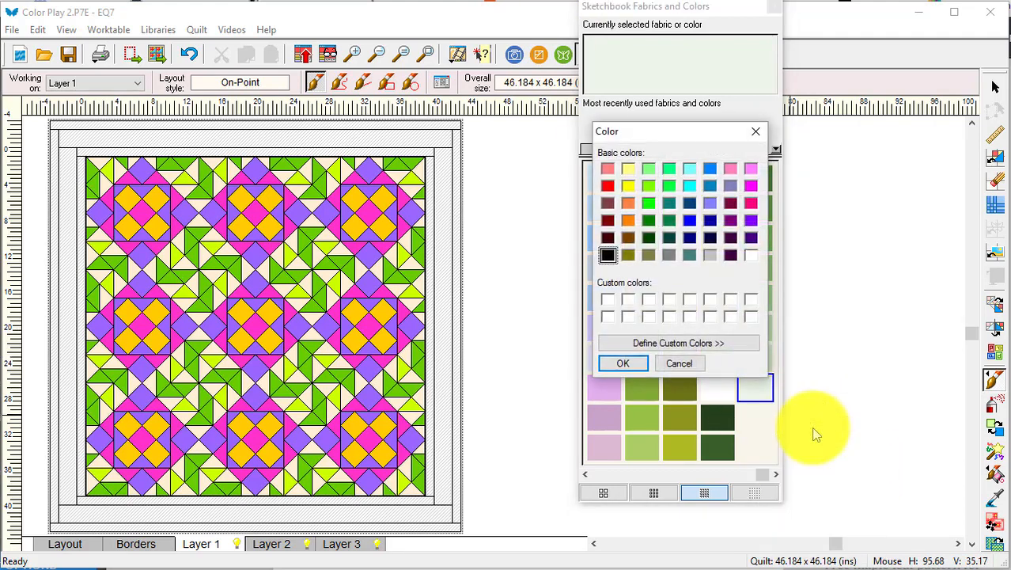
click(678, 344)
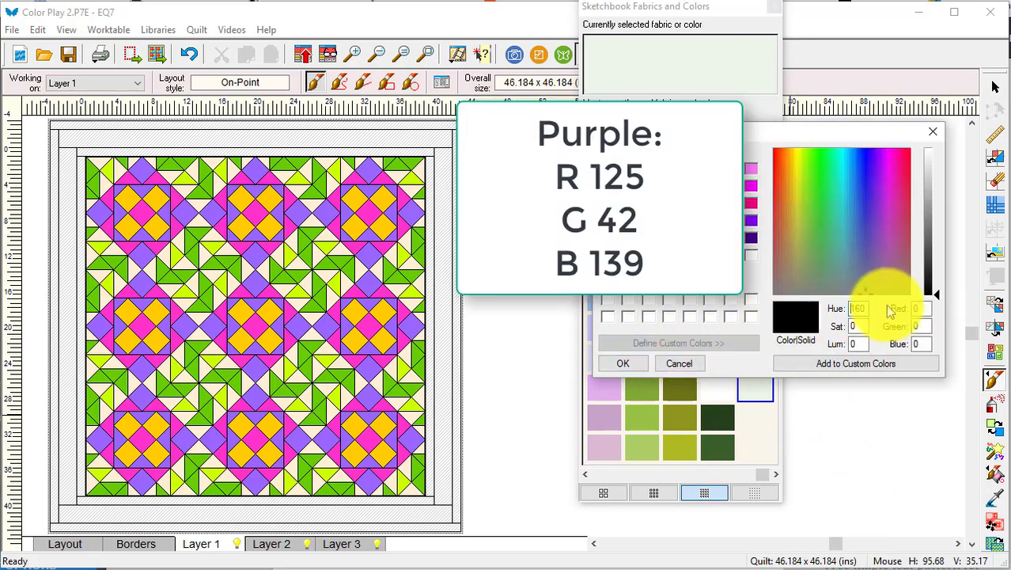
drag(921, 308, 889, 311)
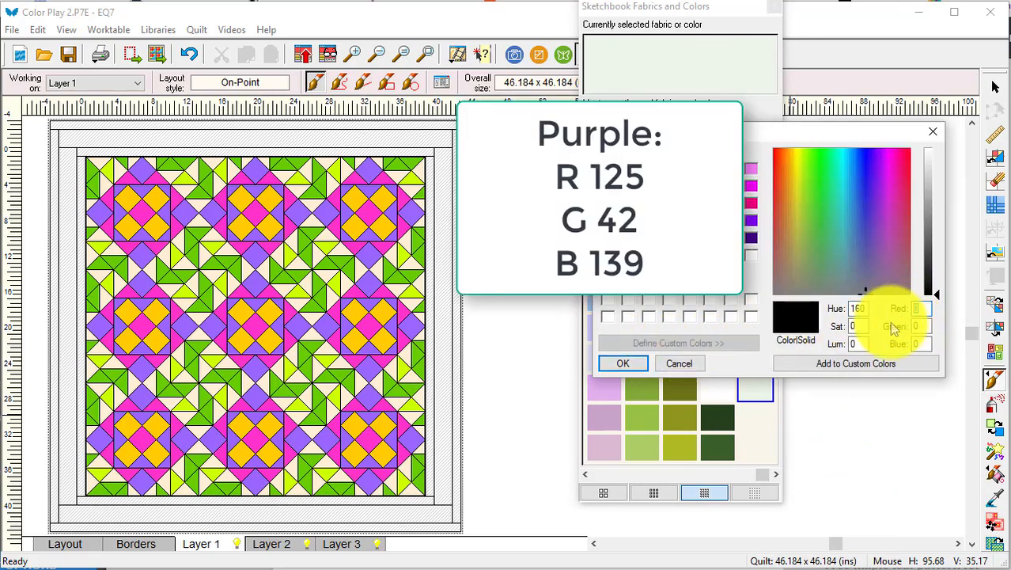
text(116)
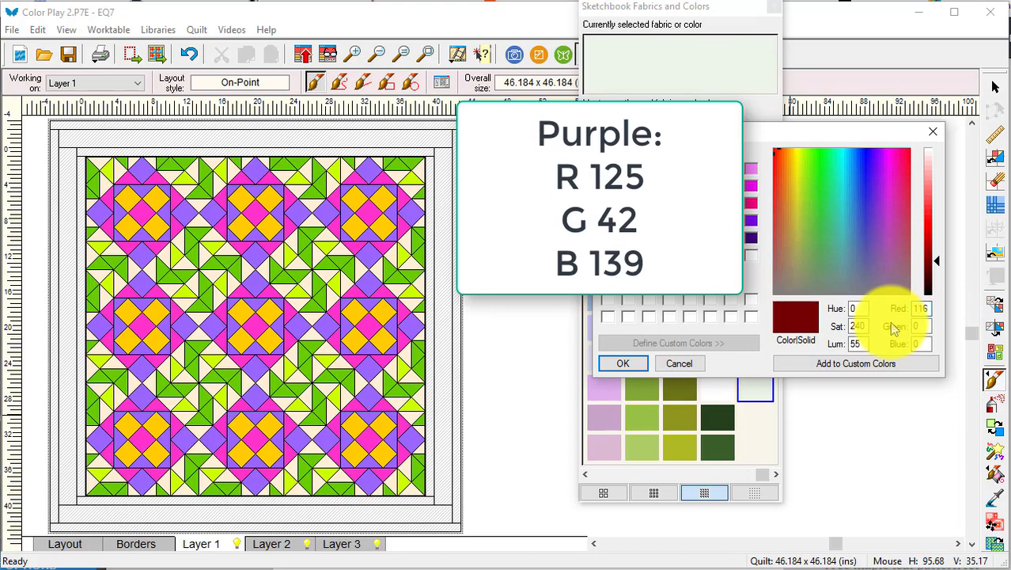
drag(928, 307, 880, 309)
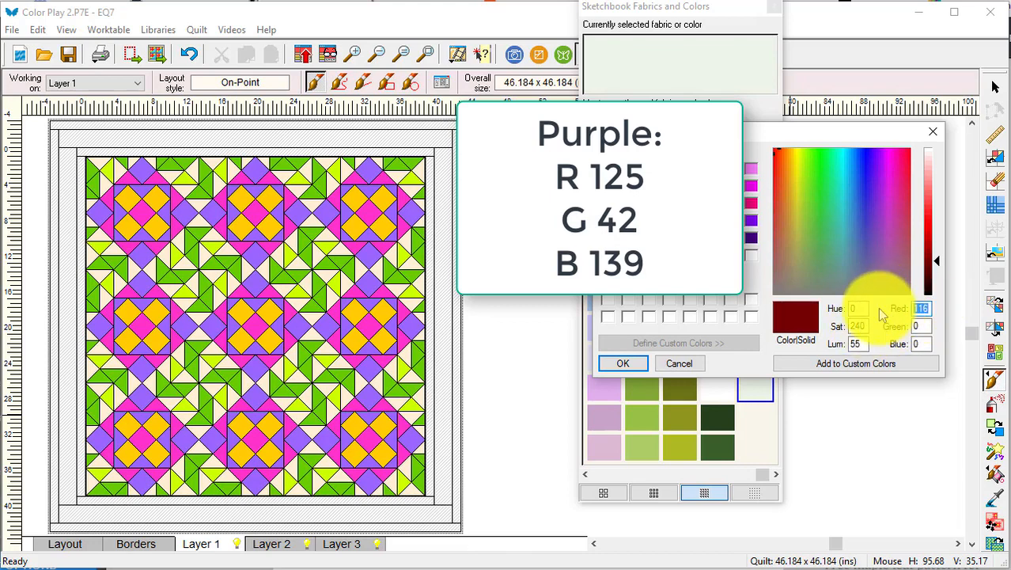
text(125)
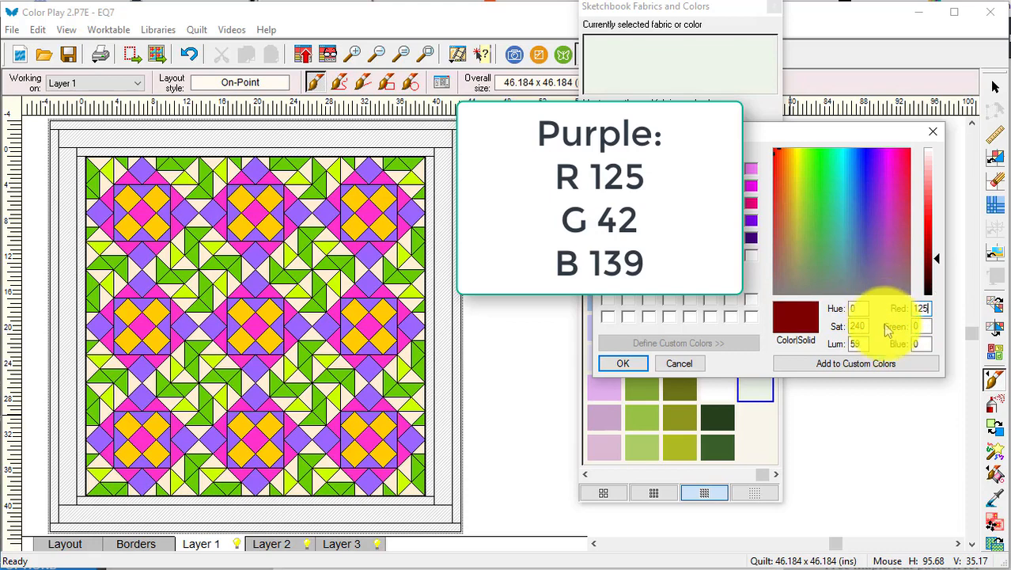
double_click(924, 325)
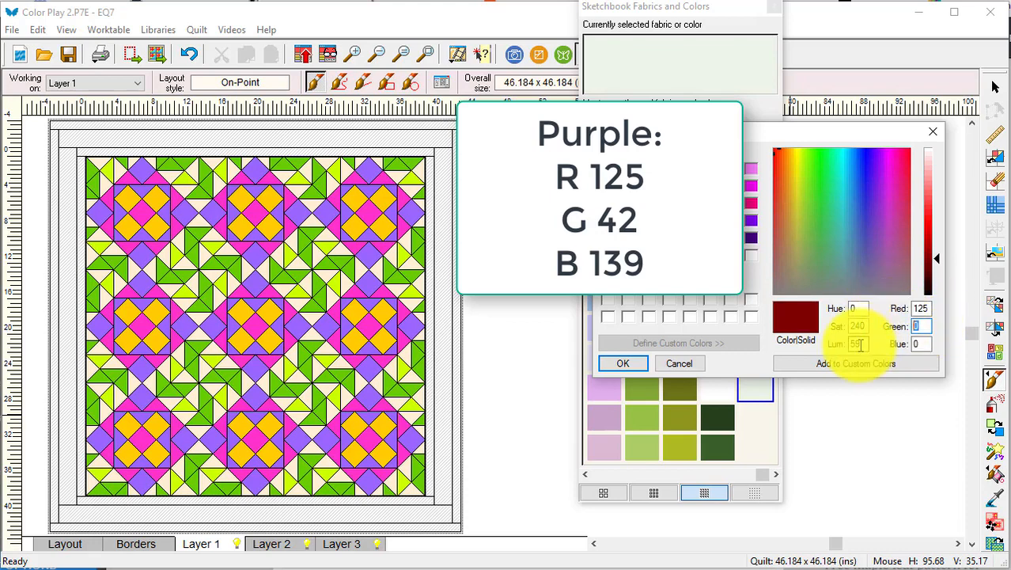
text(42)
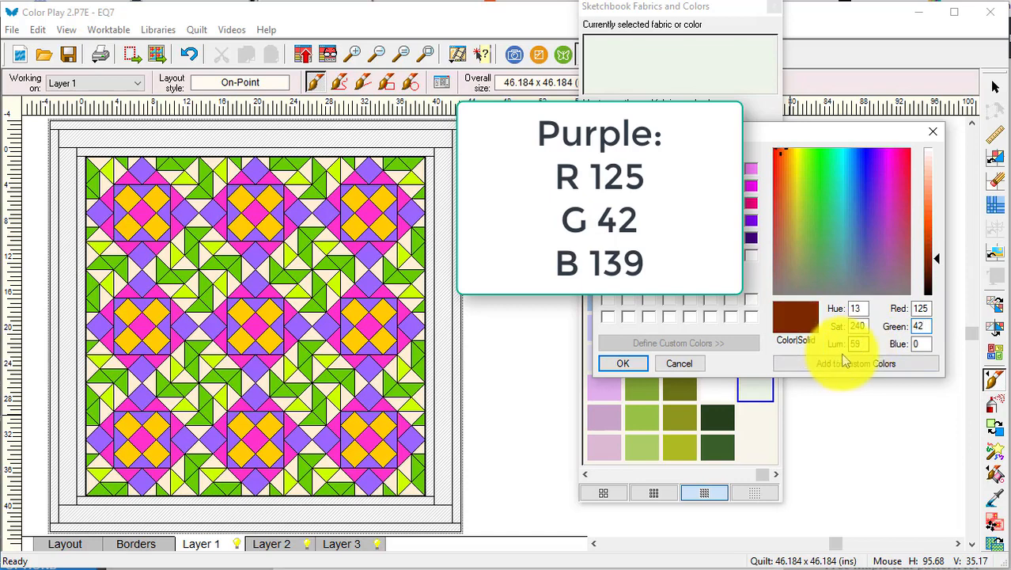
double_click(918, 341)
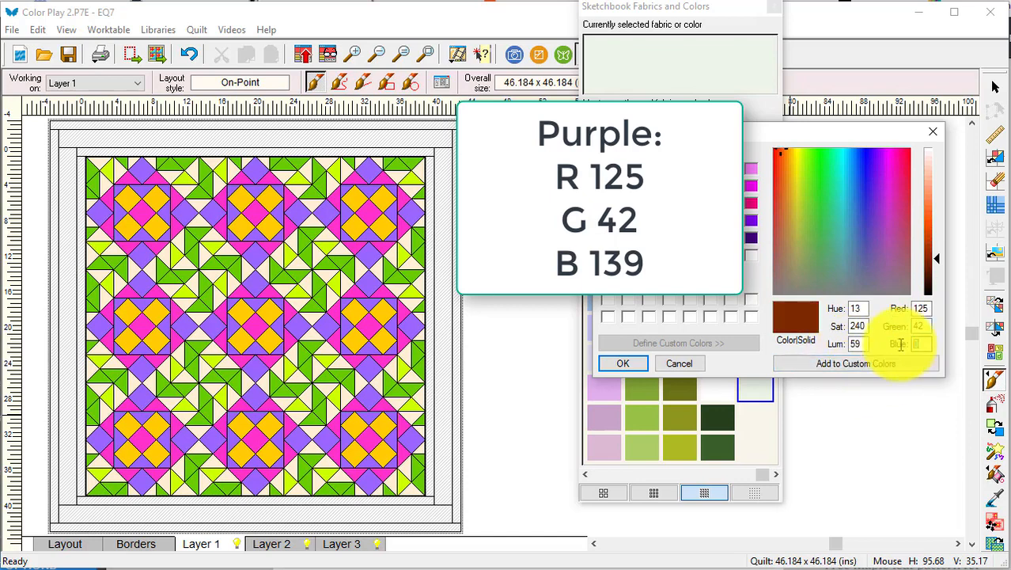
text(139)
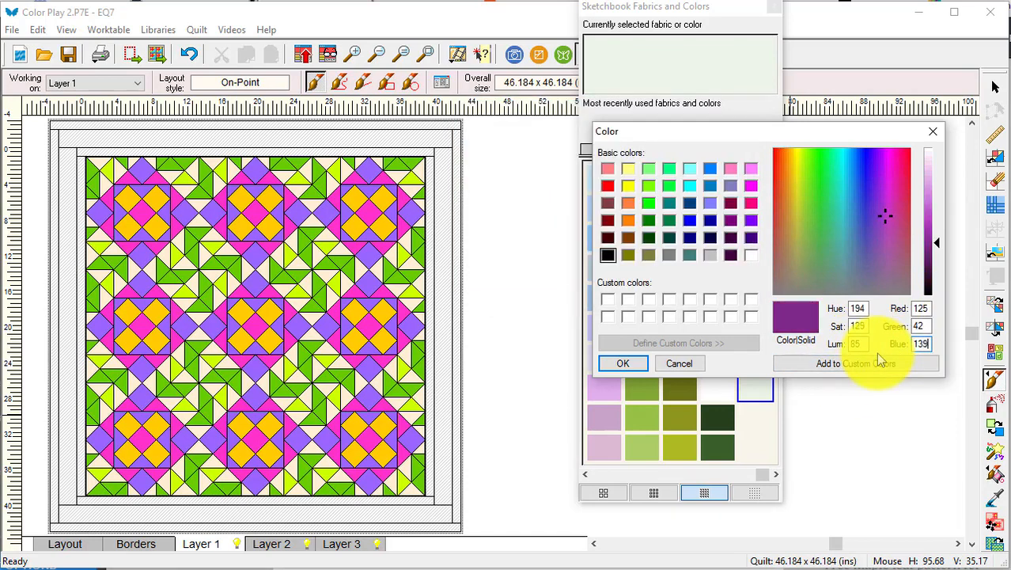
click(867, 363)
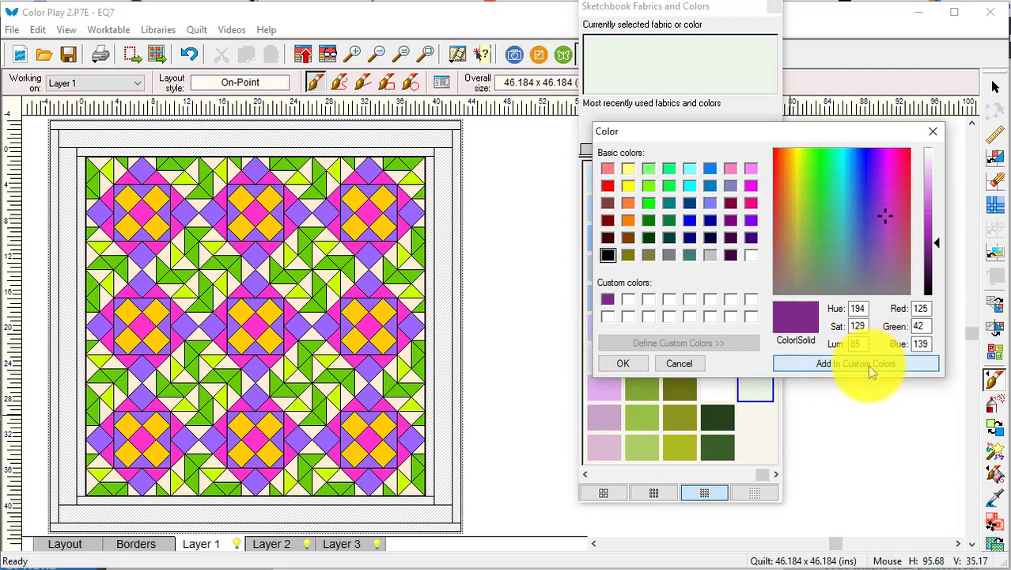
click(623, 363)
Generate shades and tints from the new purple color and add them to the sketchbook
right_click(757, 425)
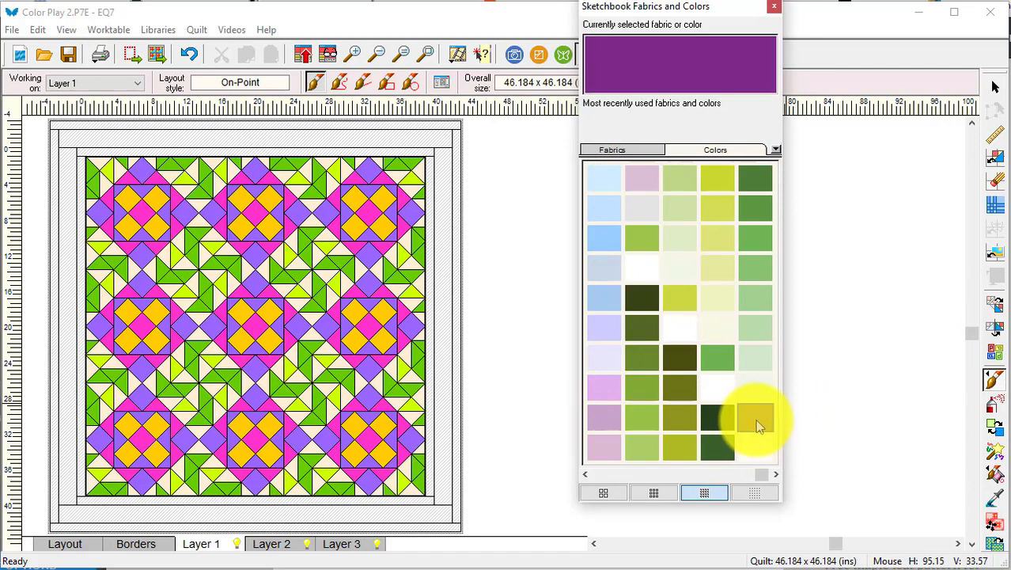
click(827, 472)
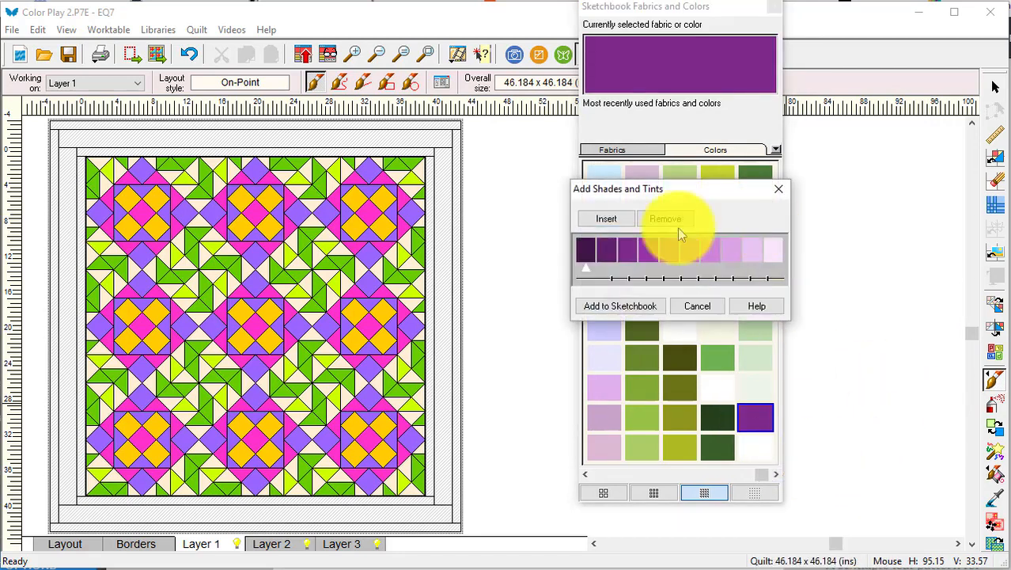
click(621, 311)
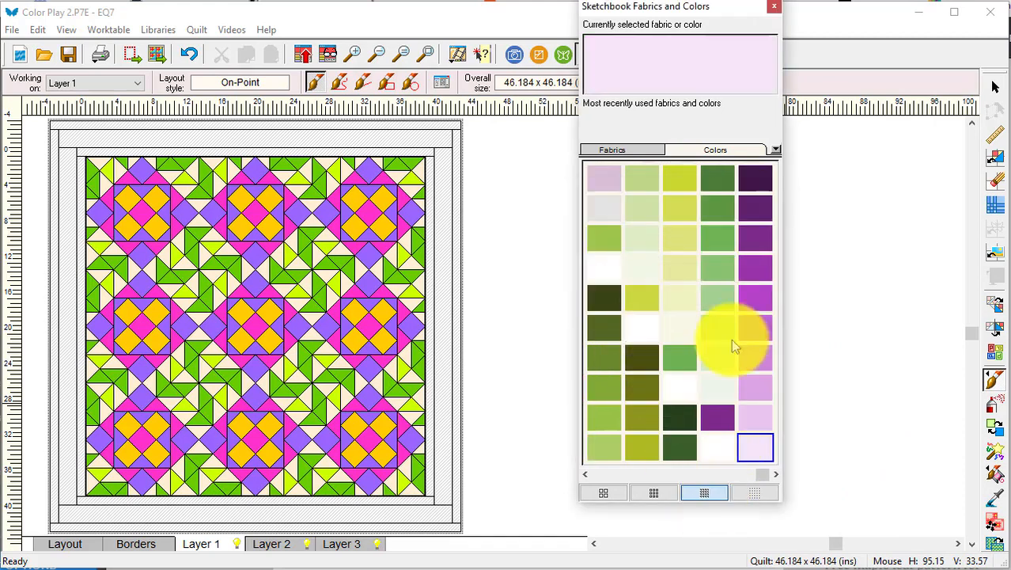
Recolor the quilt blocks and three borders with the custom greens and purples and close the color palette
click(774, 7)
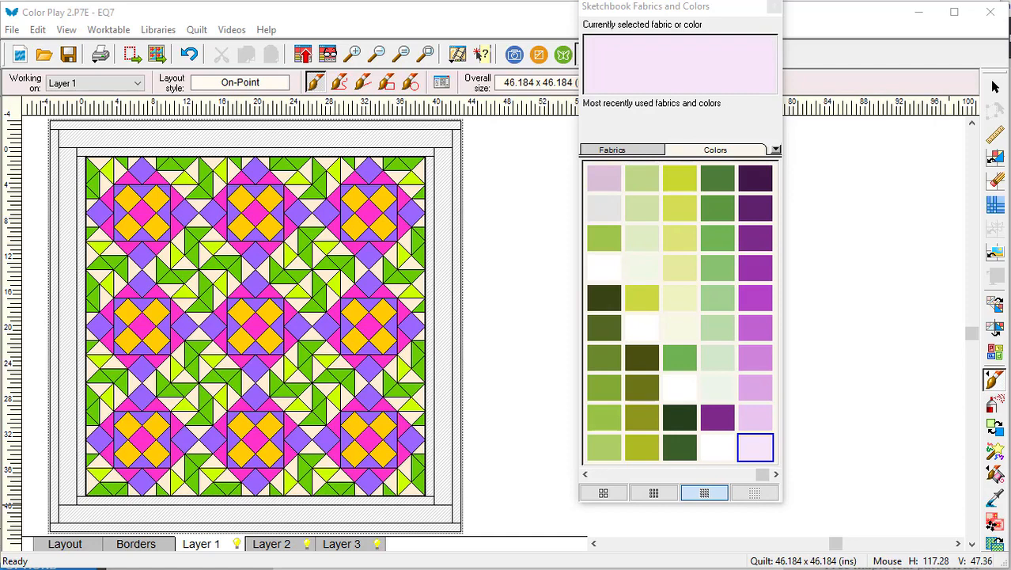
click(995, 383)
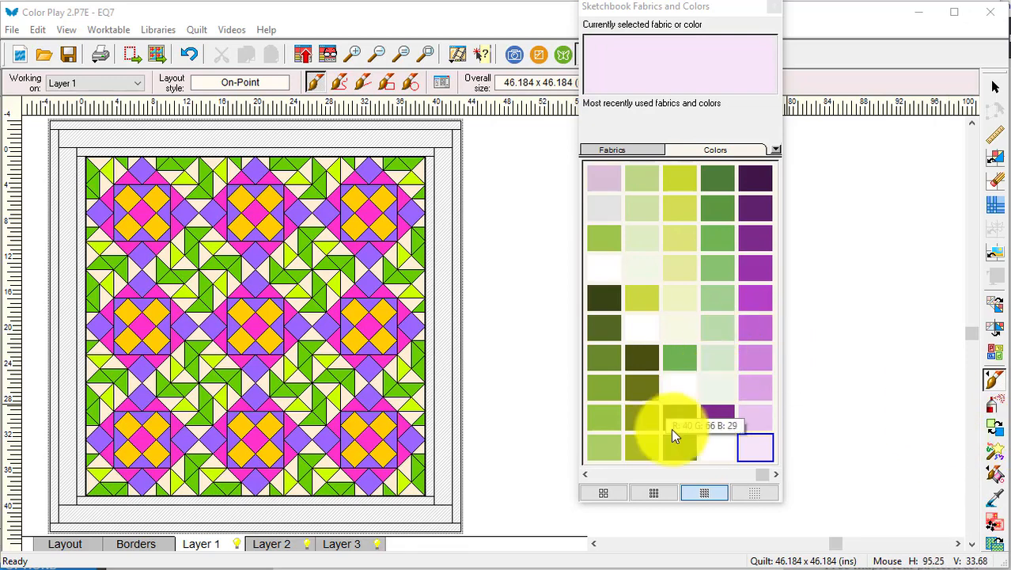
mouse_move(764, 474)
mouse_down()
mouse_move(731, 477)
mouse_move(763, 482)
mouse_up()
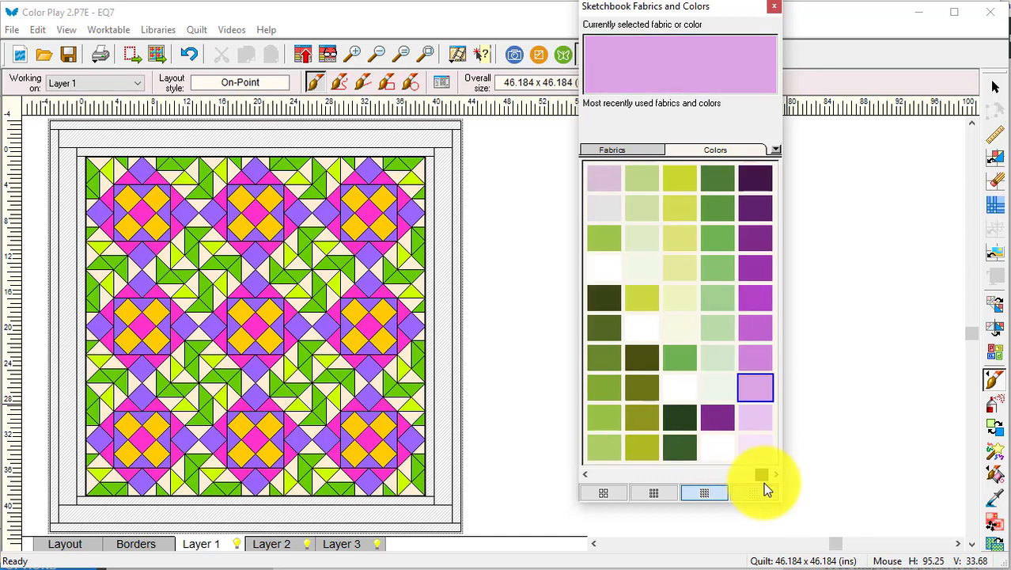
click(646, 362)
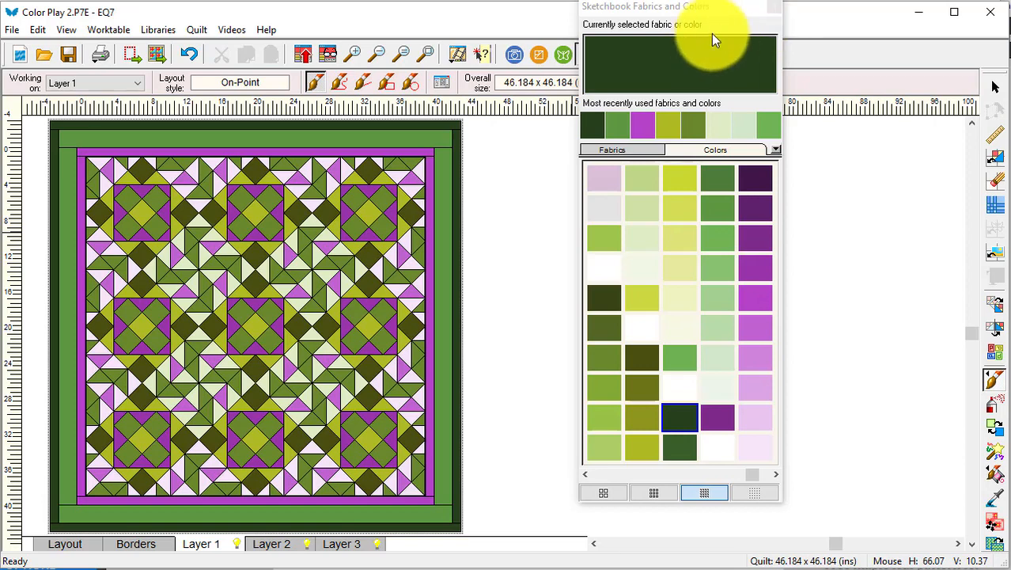
click(774, 12)
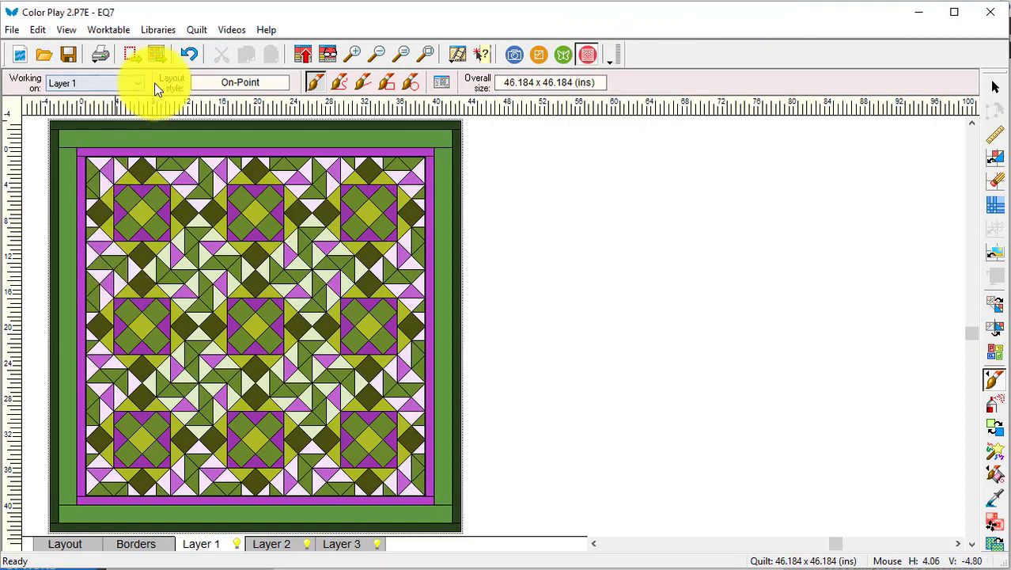
Start a search by color in the fabric library with a light purple tint as the search color
click(163, 30)
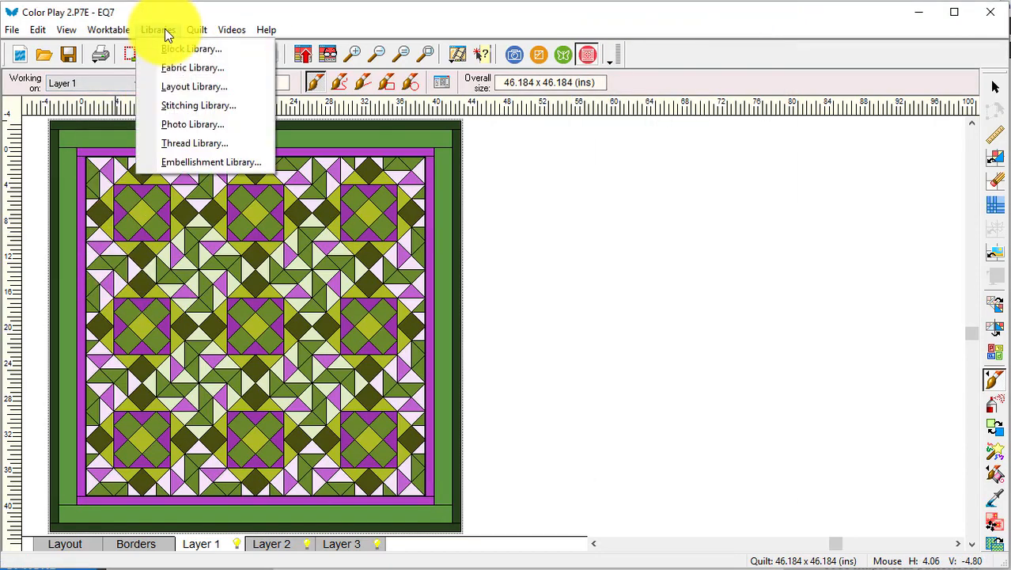
click(200, 69)
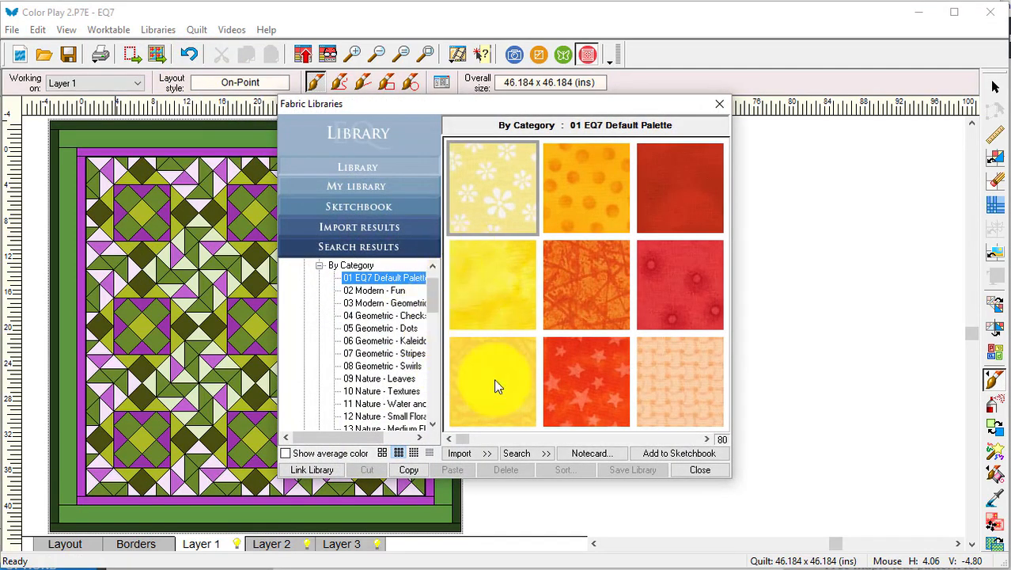
click(550, 458)
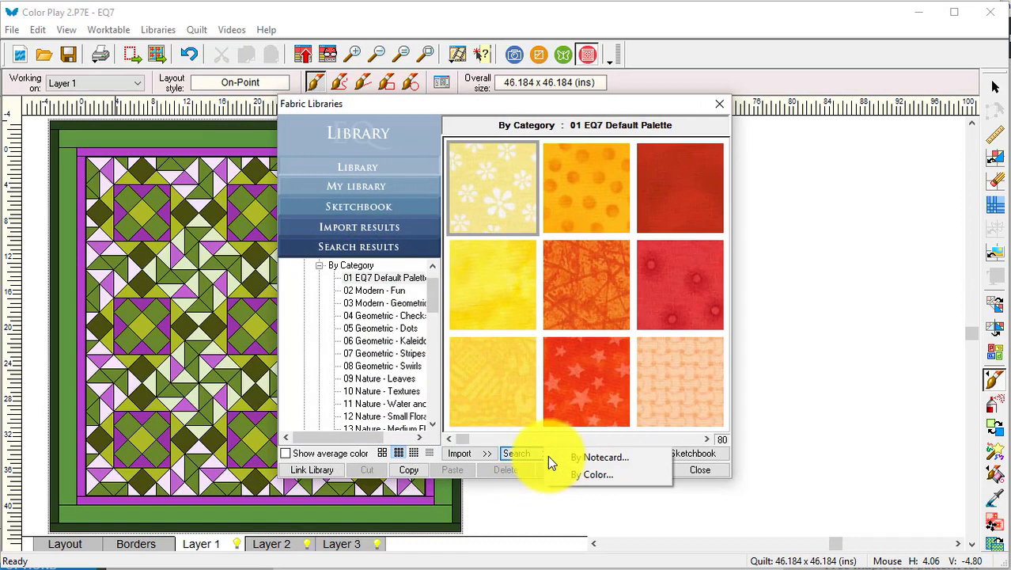
click(598, 477)
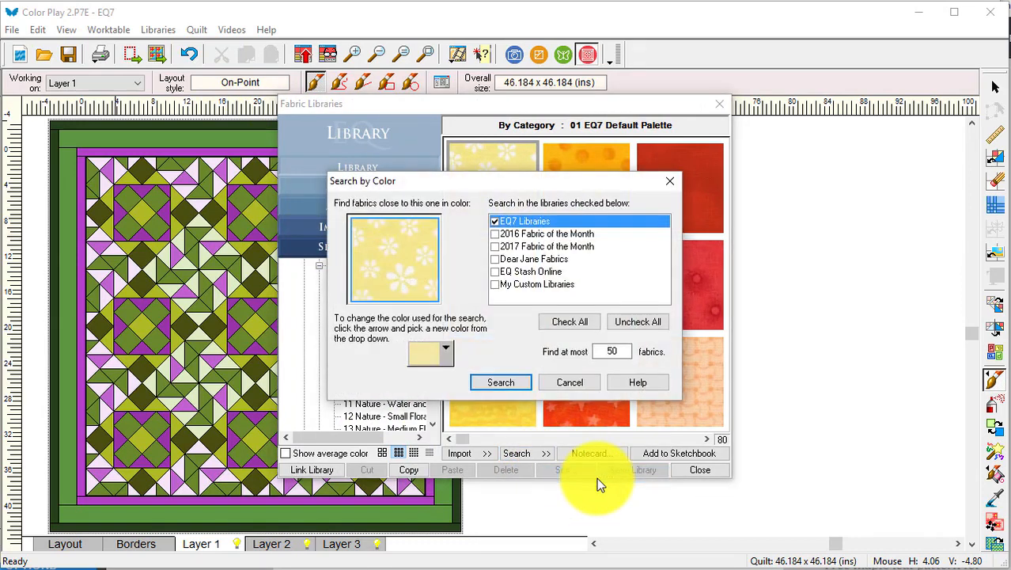
click(446, 349)
drag(373, 469, 444, 475)
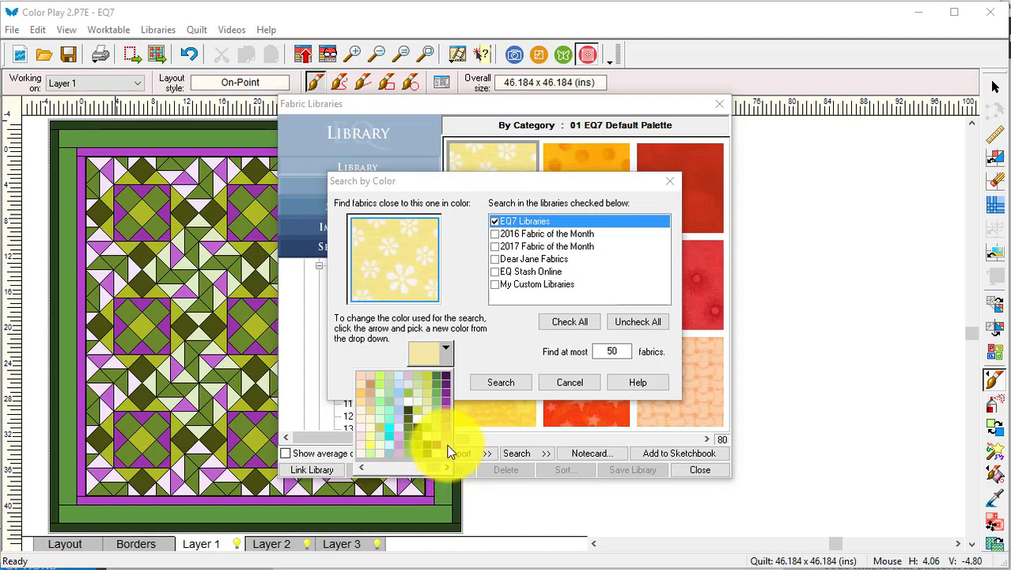
click(446, 449)
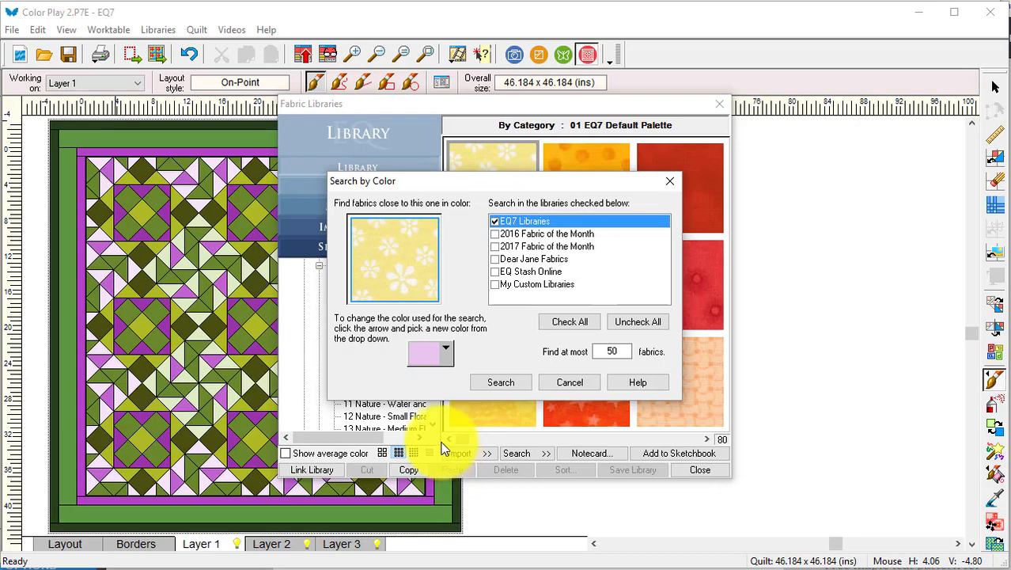
Include EQ Stash Online alongside EQ7 Libraries and run the fabric search by color
click(485, 378)
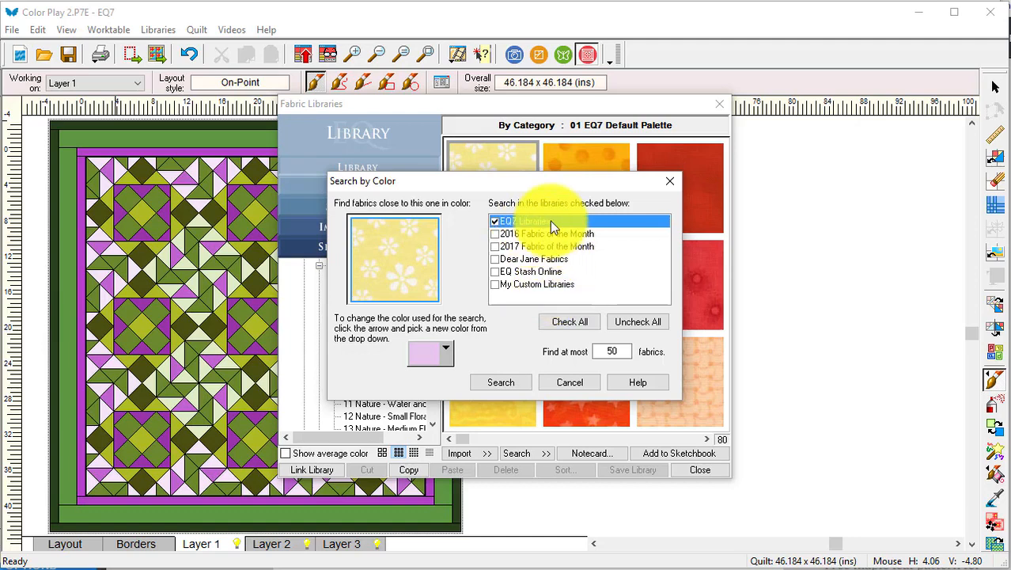
click(495, 272)
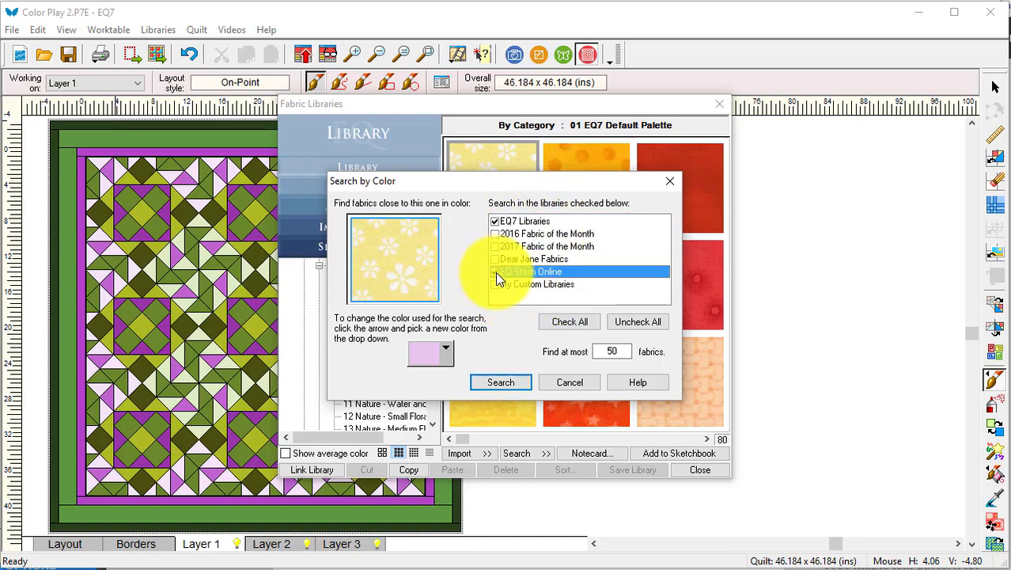
click(504, 382)
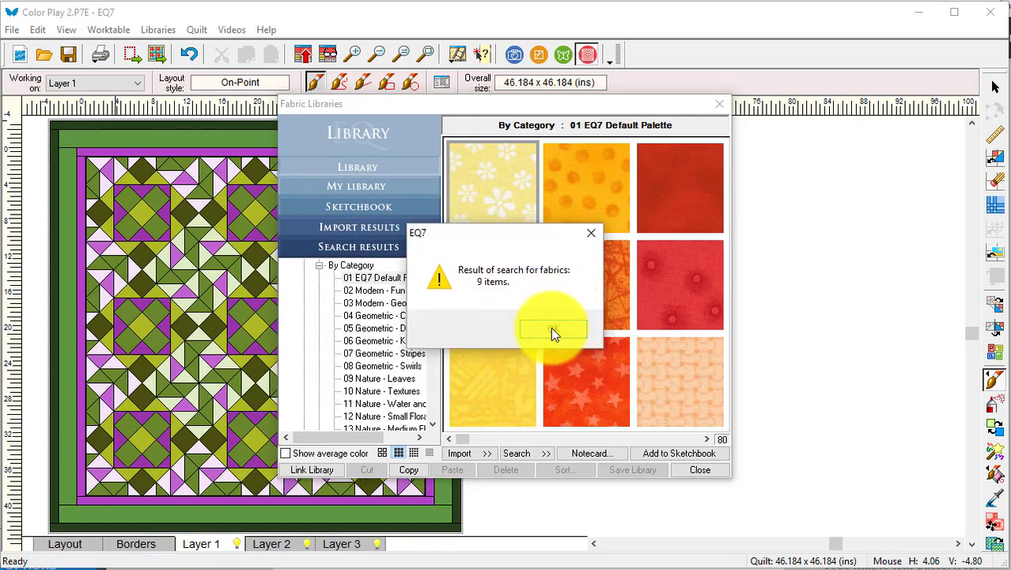
click(552, 329)
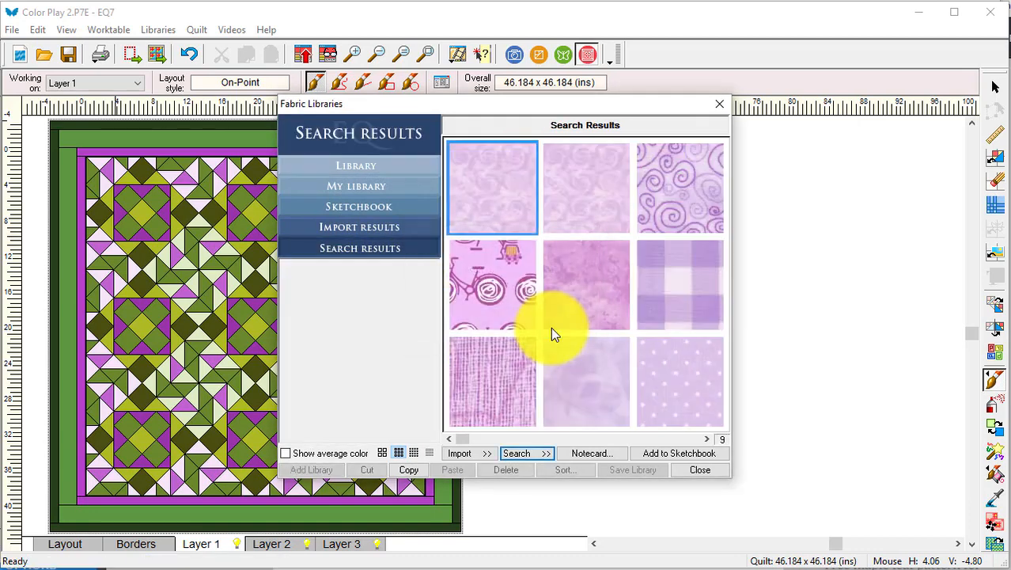
Add all fabrics in the search results to the sketchbook
click(495, 200)
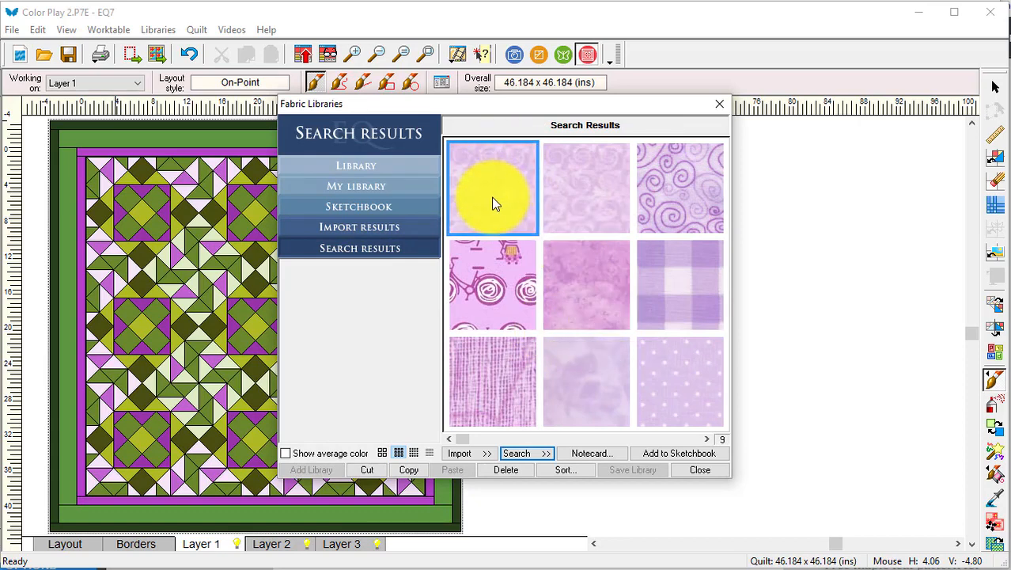
key(ctrl+a)
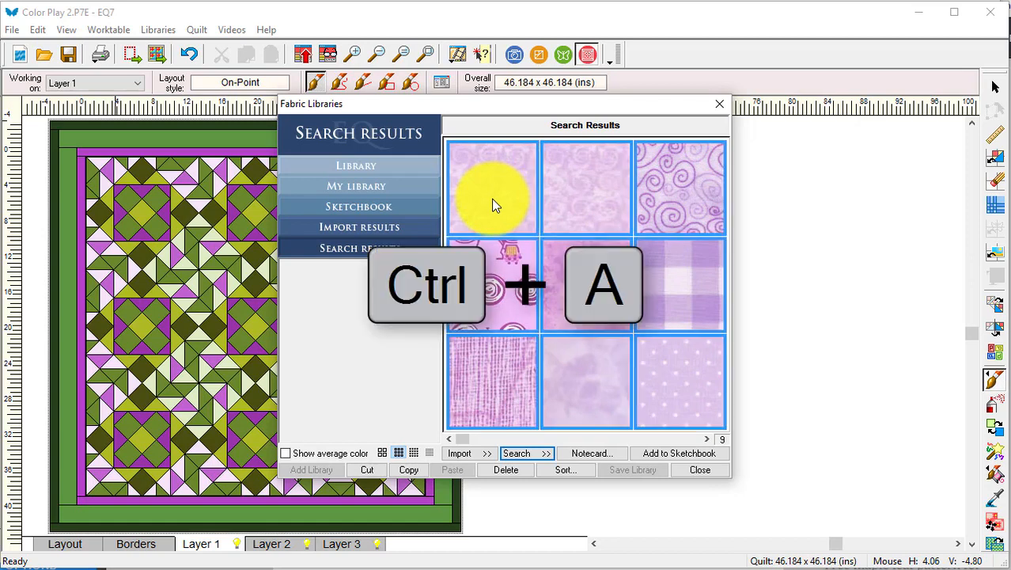
click(683, 454)
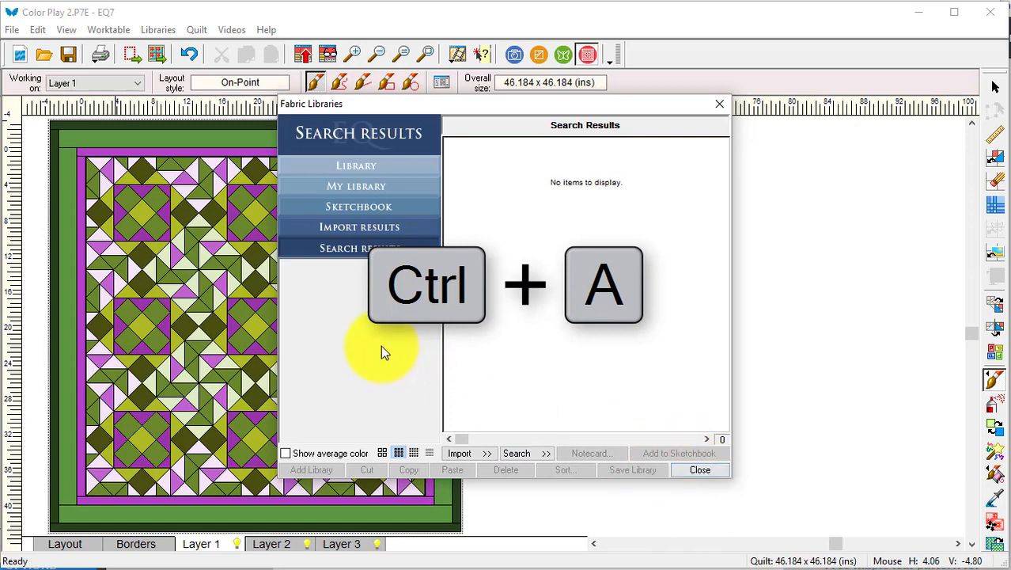
Search the fabric library by color for a medium purple, covering EQ7 Libraries and EQ Stash Online
click(379, 206)
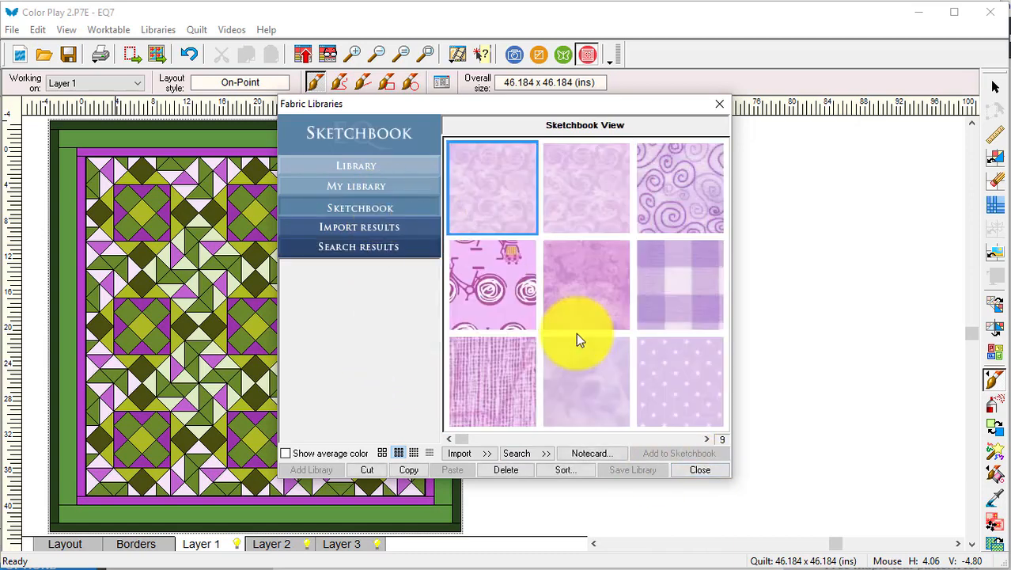
click(550, 452)
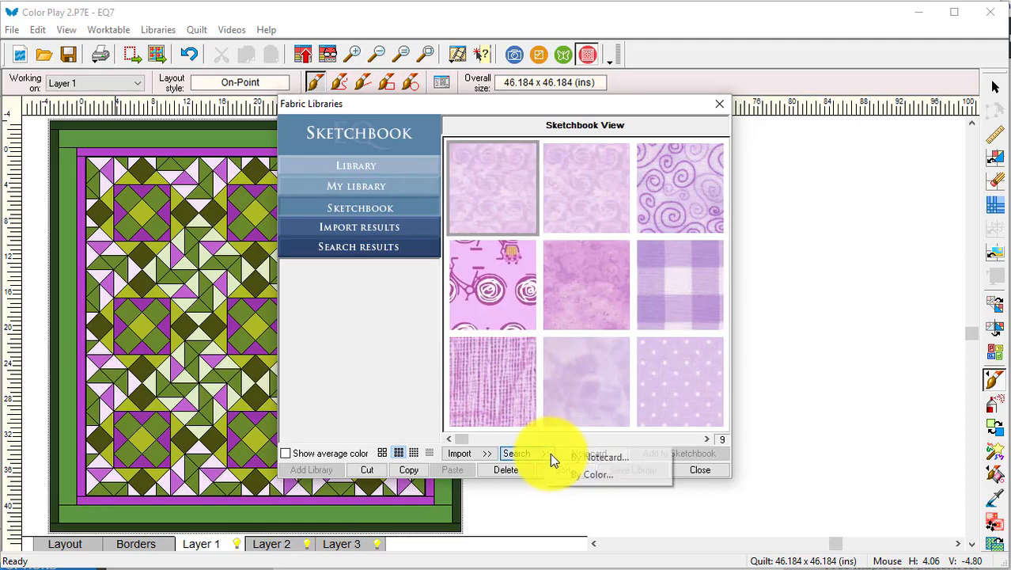
click(594, 475)
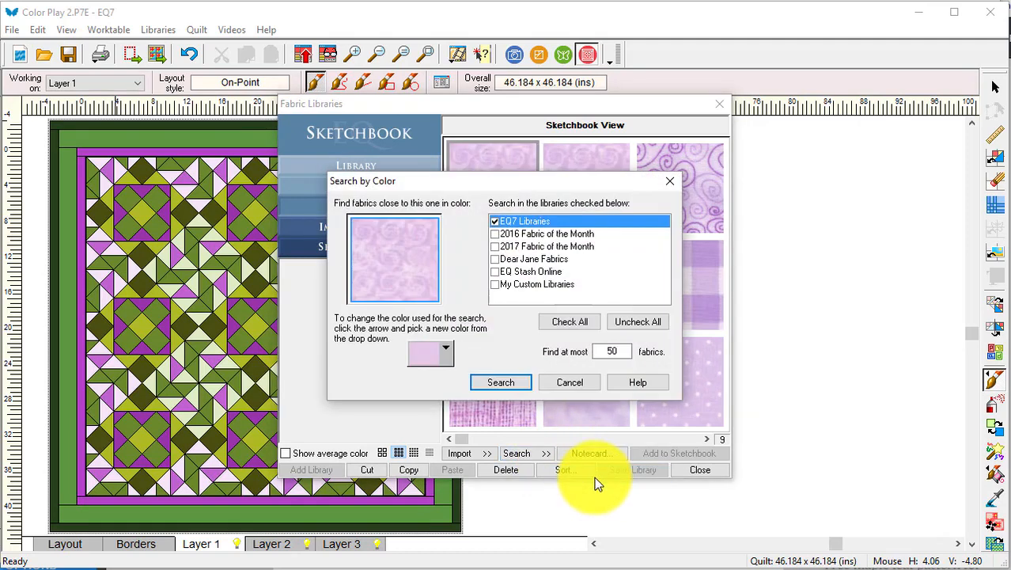
click(445, 352)
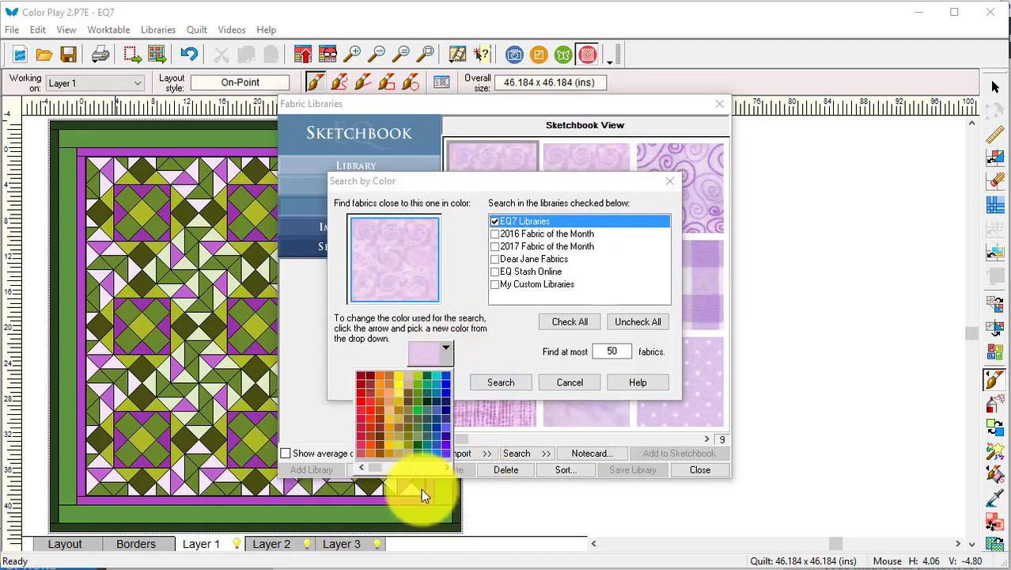
drag(388, 468, 436, 476)
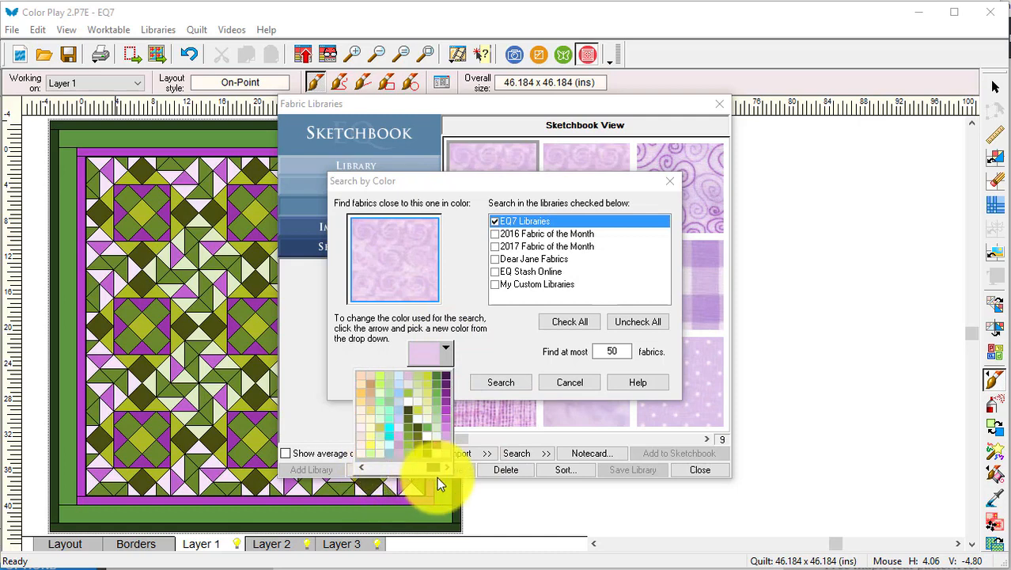
click(447, 421)
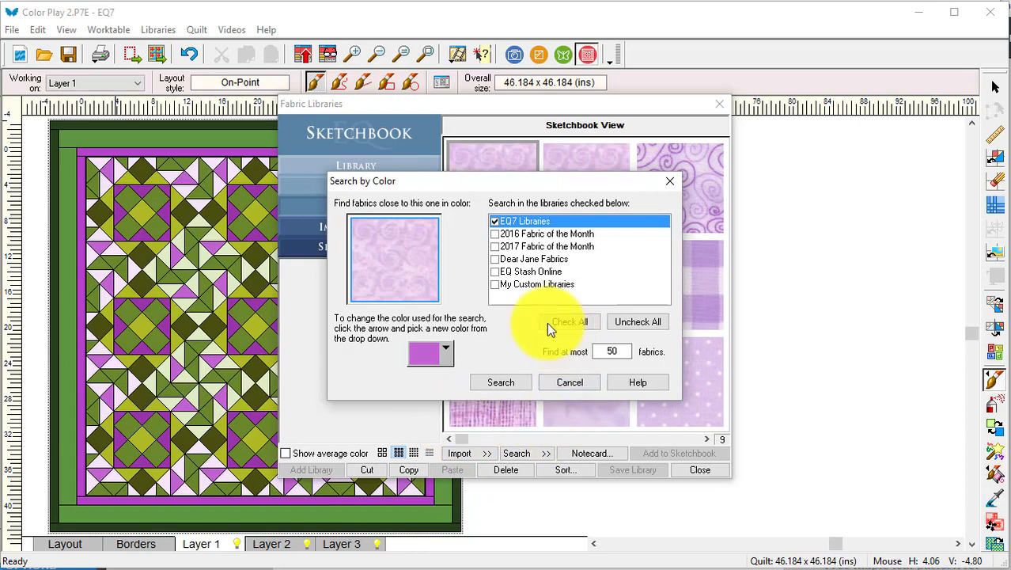
click(495, 272)
click(500, 383)
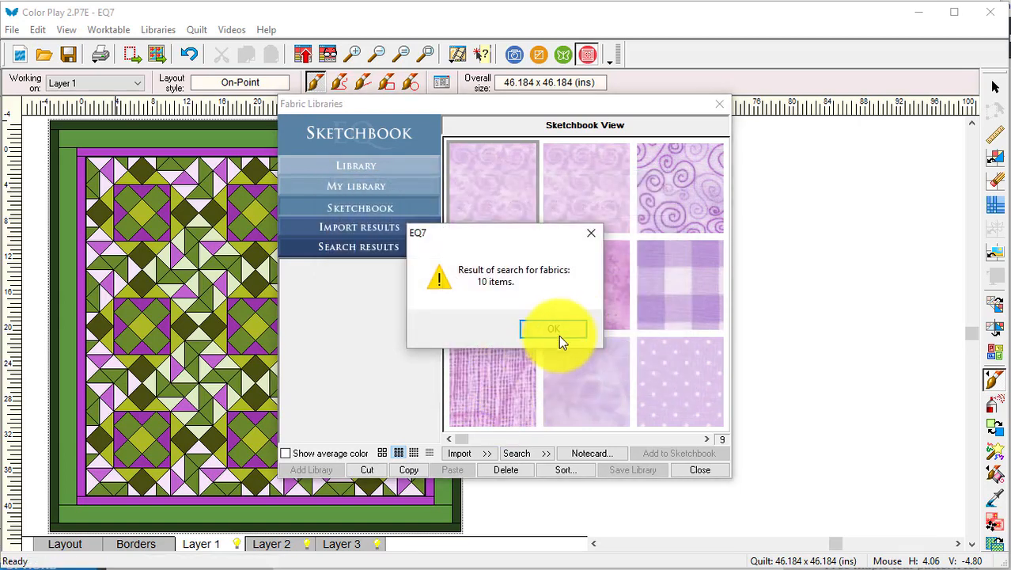
click(554, 327)
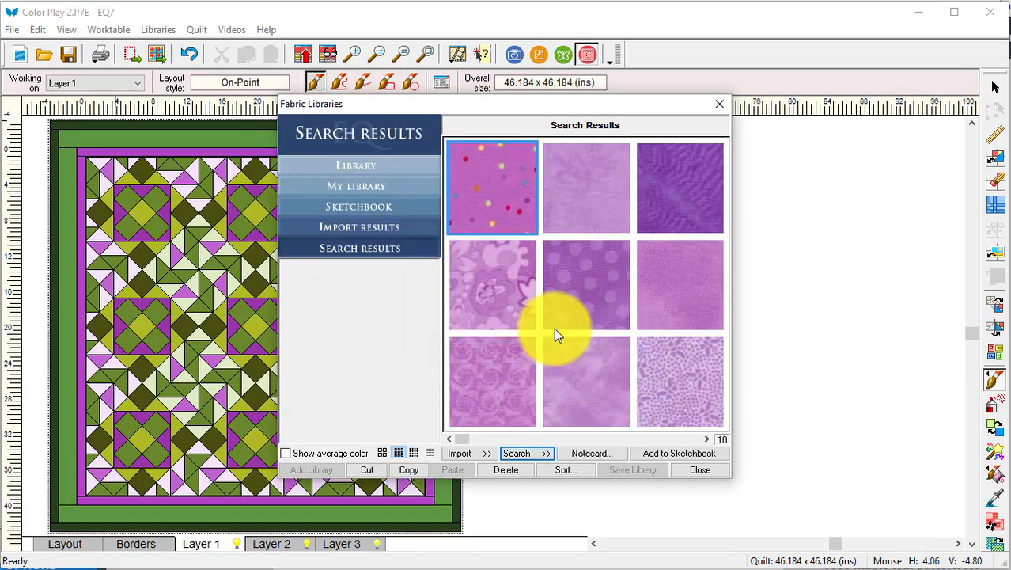
Add all the medium purple search results to the sketchbook and view the sketchbook fabrics
click(501, 189)
key(ctrl+a)
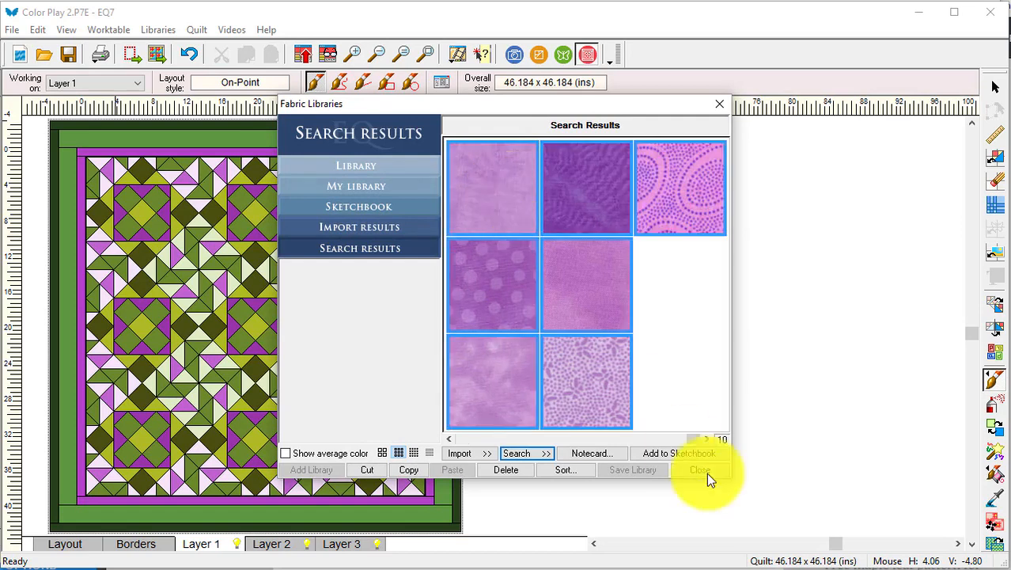
click(679, 453)
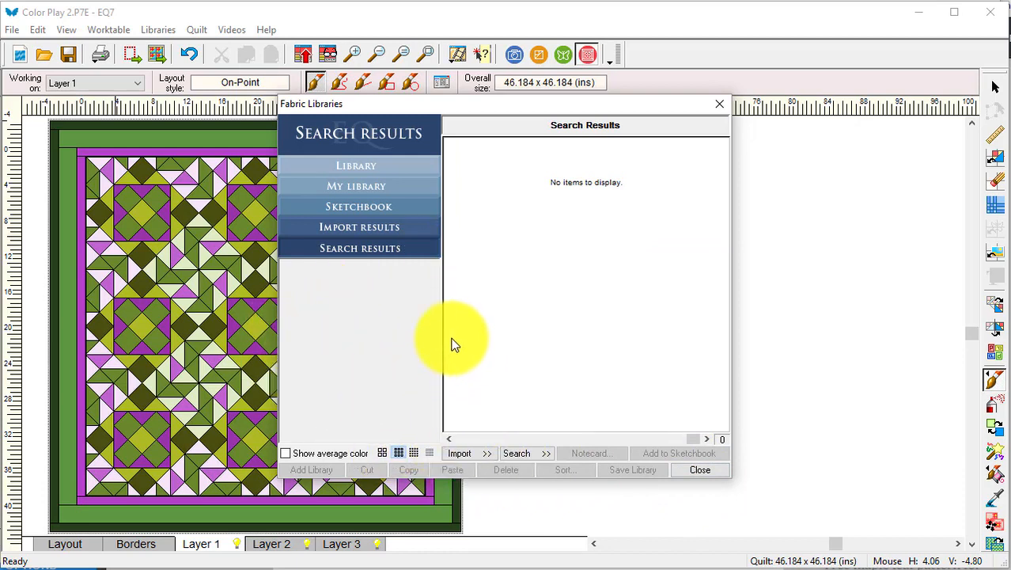
click(375, 208)
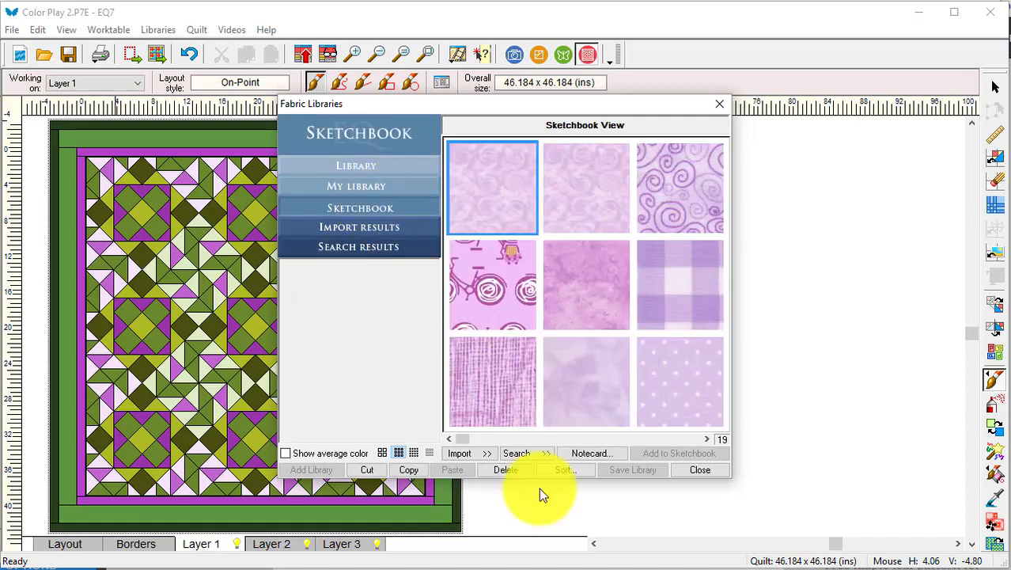
Search by color for fabrics matching the quilt's remaining colors, including its greens, and close the fabric library
click(545, 454)
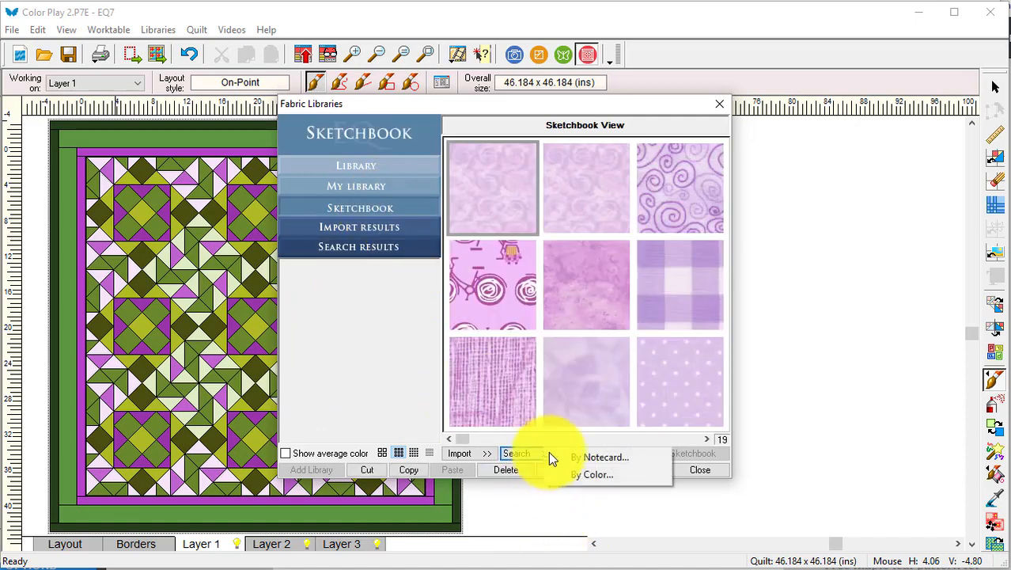
click(598, 472)
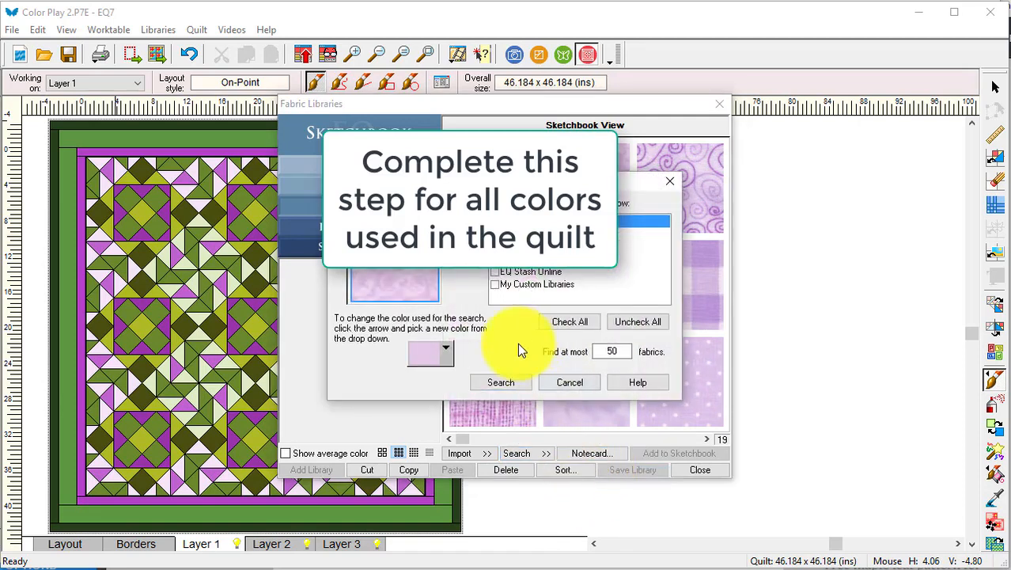
click(447, 353)
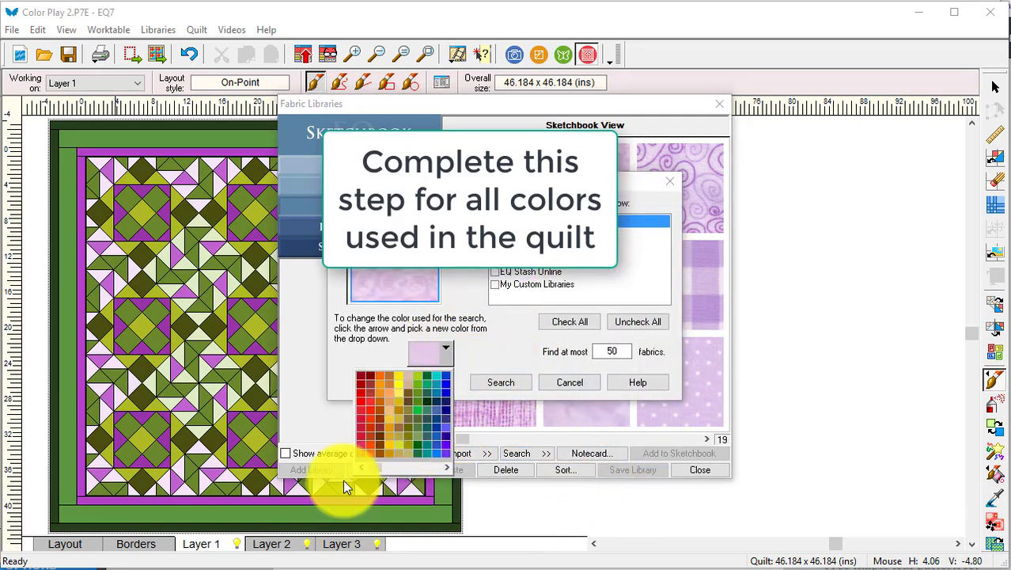
drag(376, 467, 411, 470)
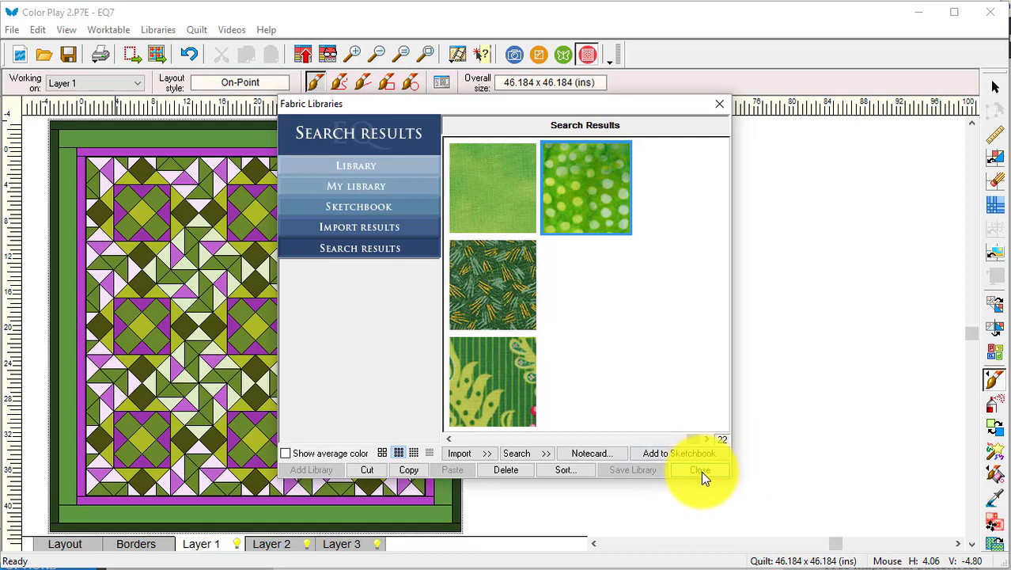
click(701, 471)
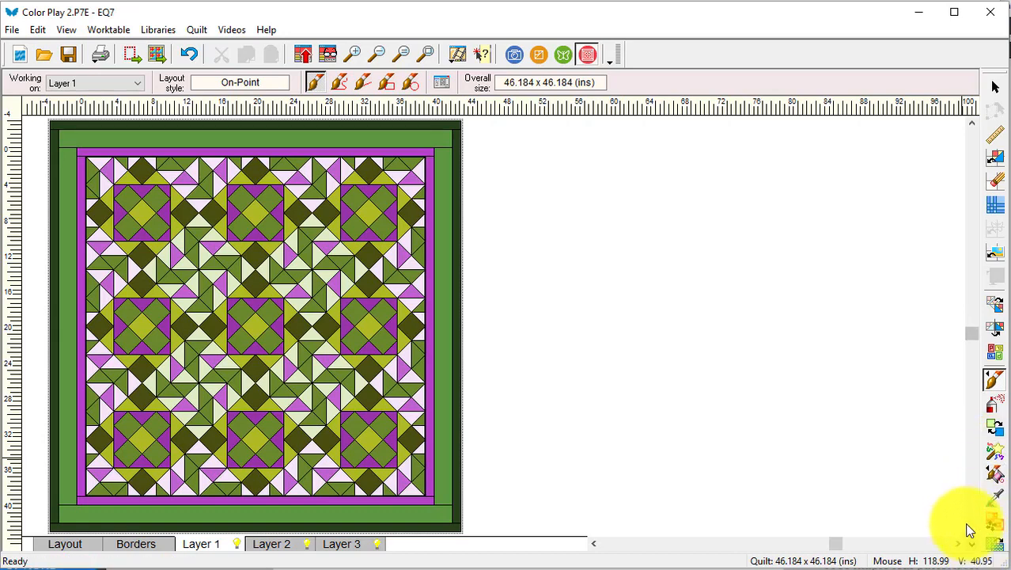
Recolor the quilt with Random Recolor set to Map to fabrics, leaving the tolerance limit off
click(999, 457)
drag(989, 198, 726, 155)
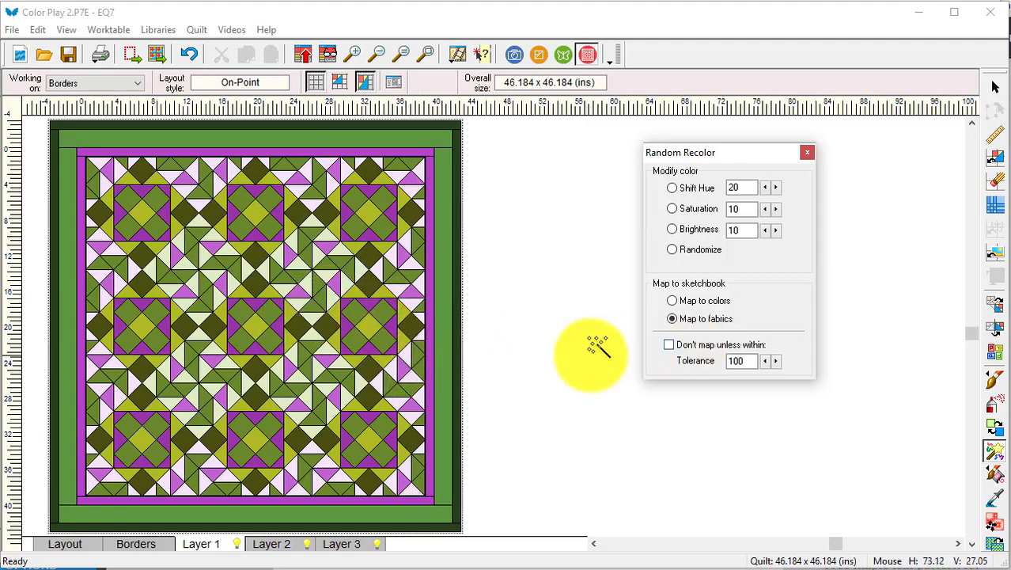
click(285, 273)
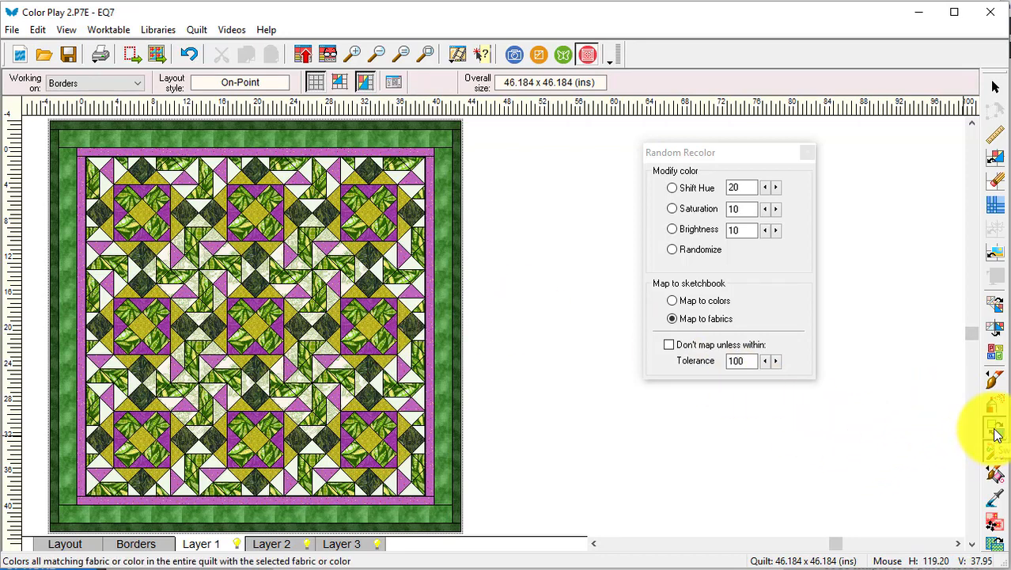
Swap the leafy green fabric throughout the quilt for a green dotted-scroll fabric, and add the quilt to the sketchbook
click(995, 431)
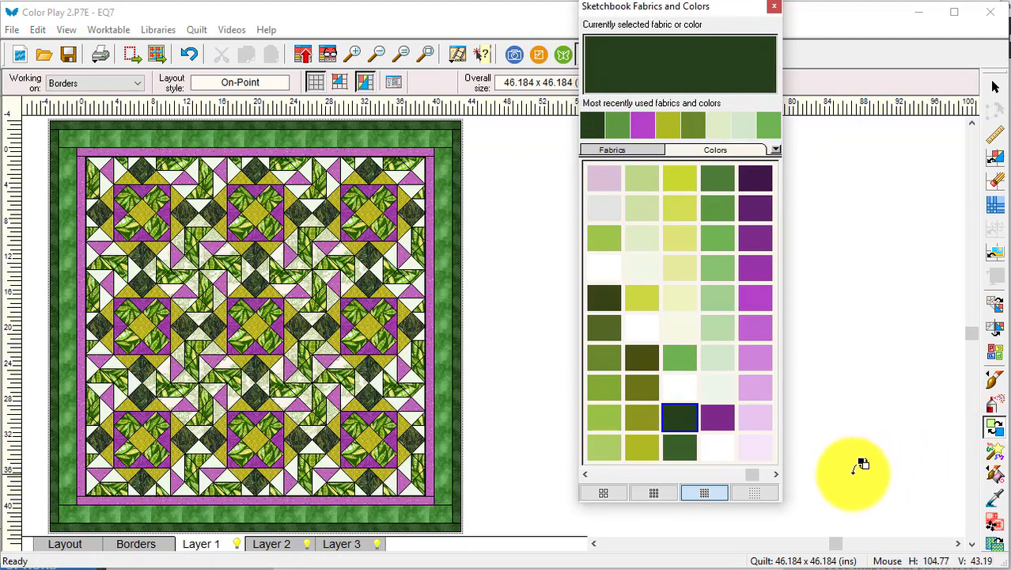
click(602, 151)
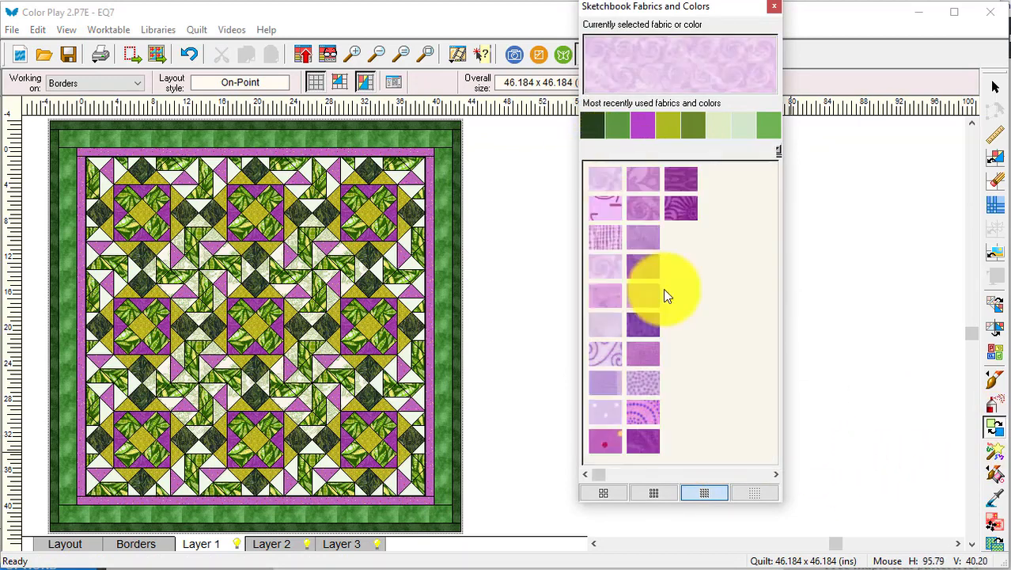
drag(663, 482, 694, 478)
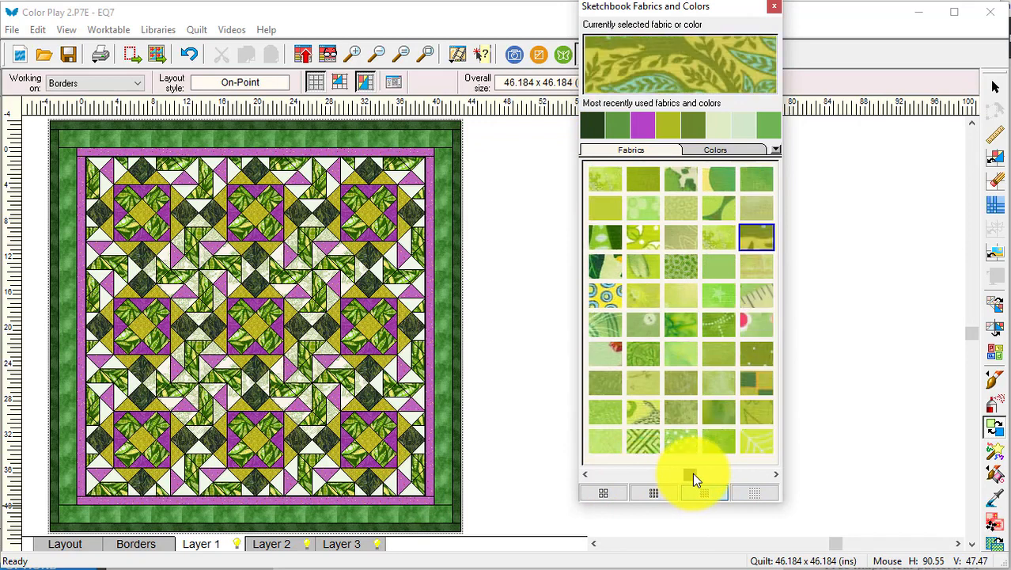
click(718, 325)
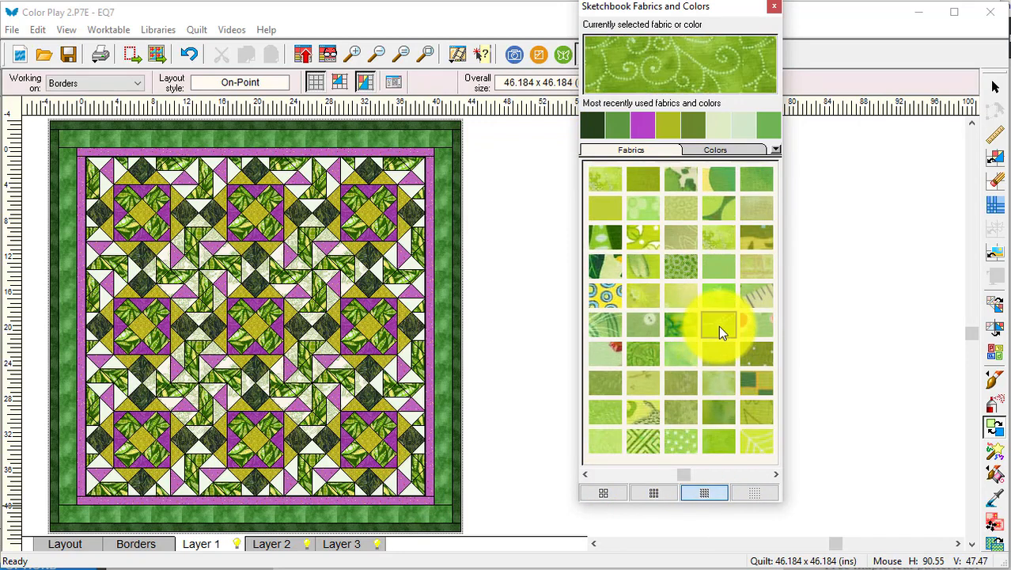
click(306, 353)
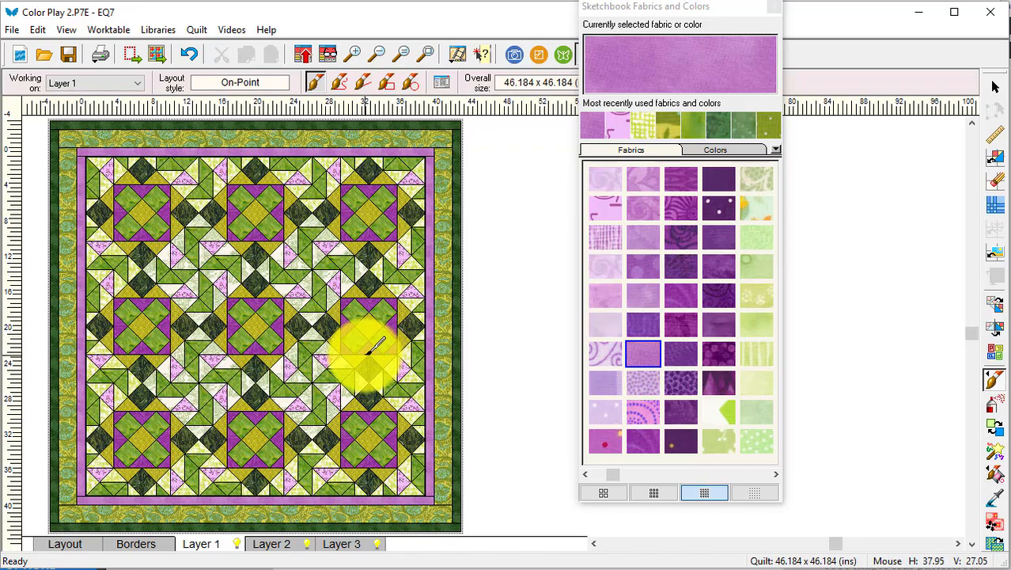
click(307, 60)
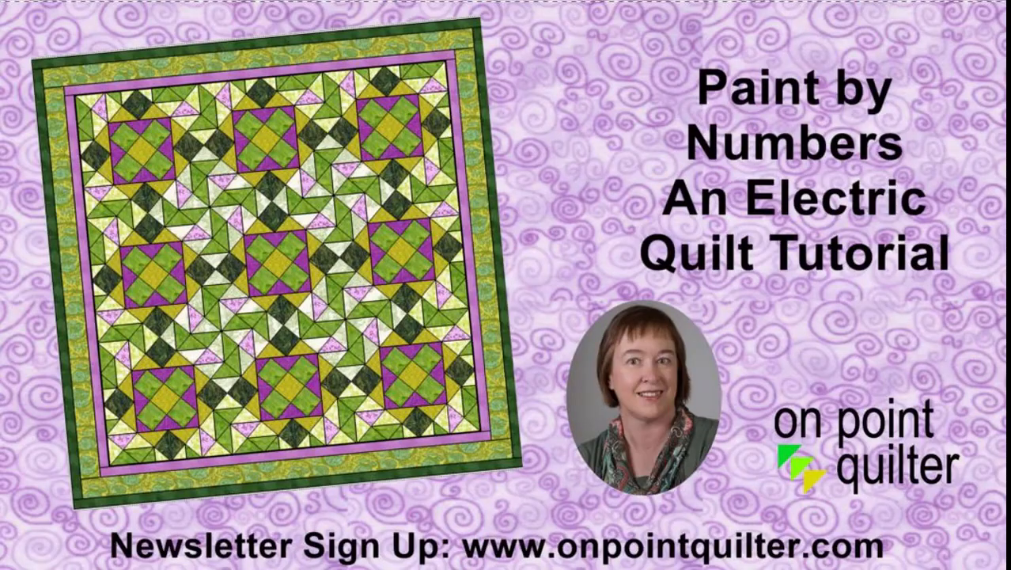